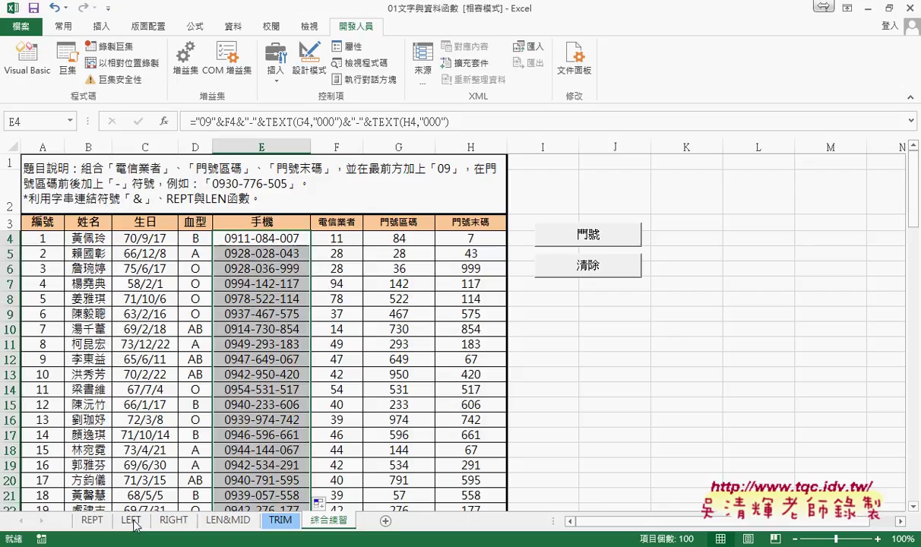
On the LEFT sheet, enter =LEFT(A10,1) in D10 so it shows 吳.
click(133, 522)
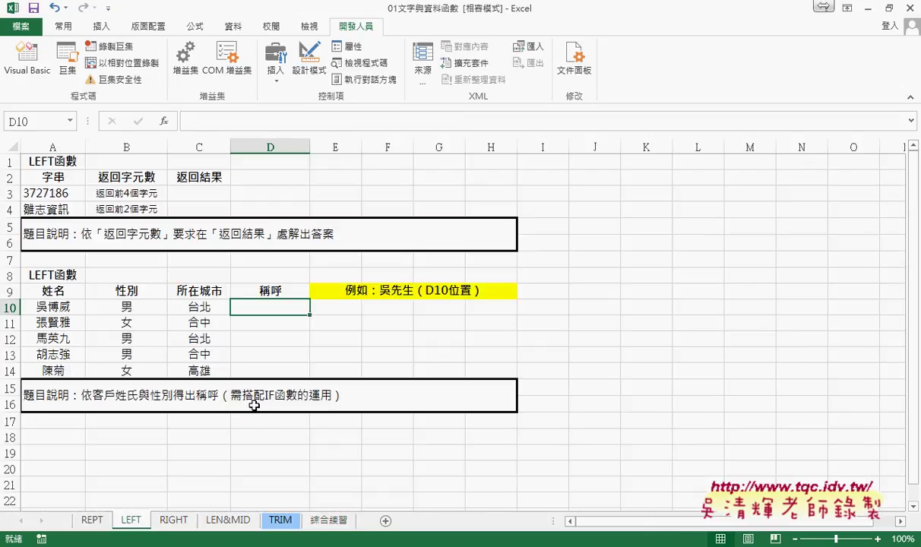
click(53, 307)
click(267, 308)
click(163, 122)
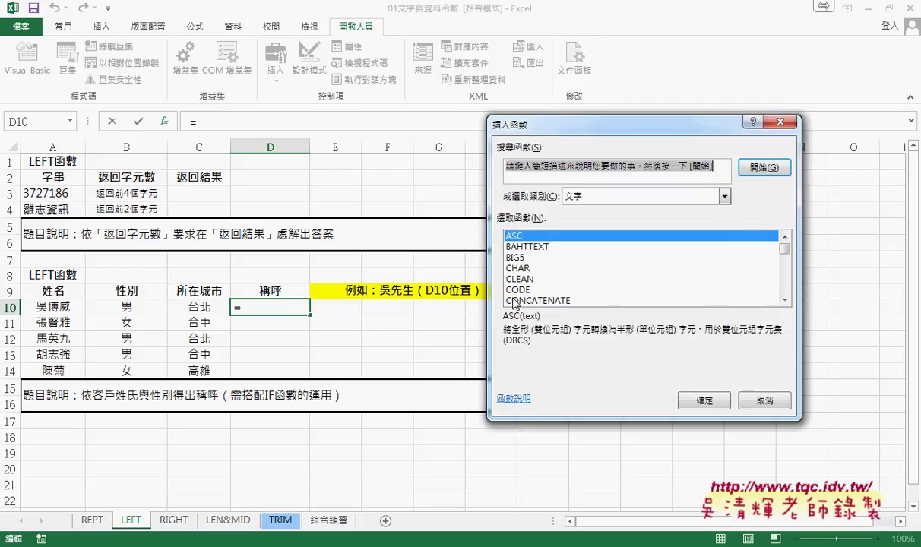
drag(784, 249, 785, 262)
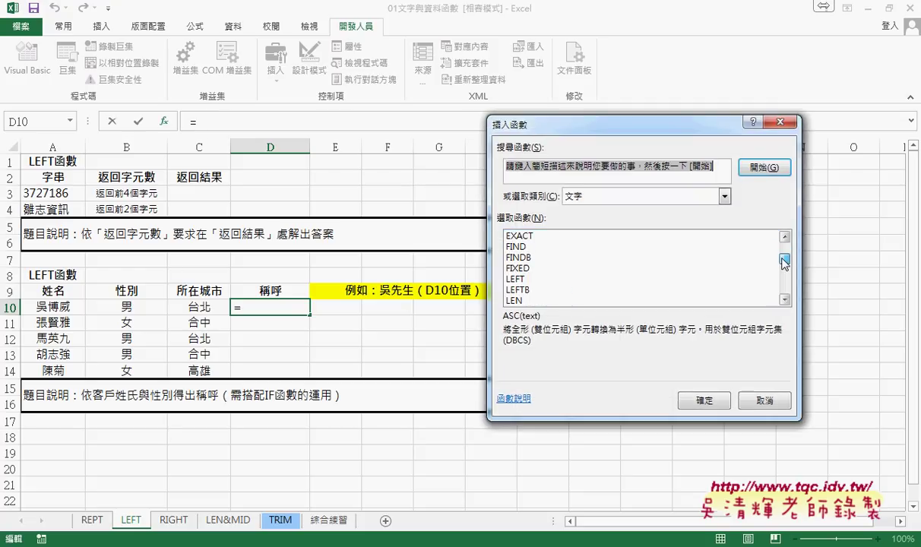
click(510, 279)
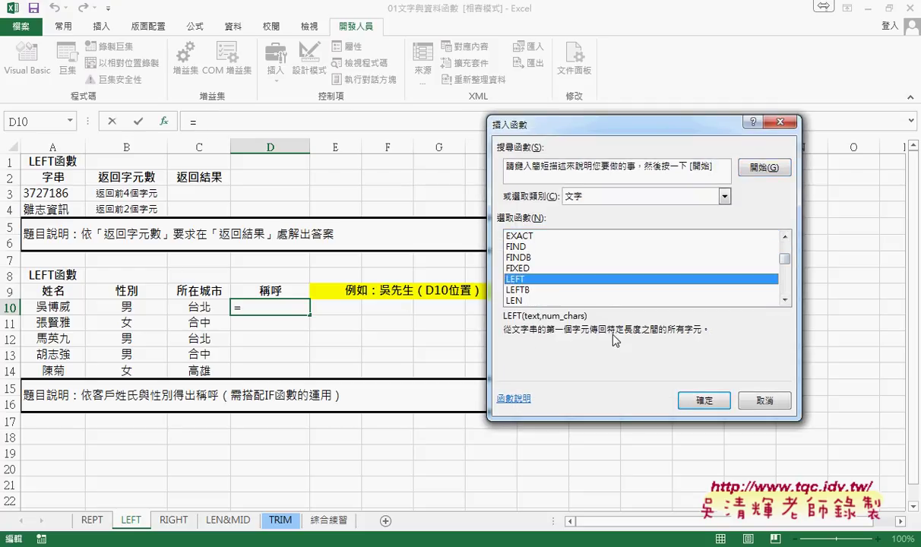
click(704, 400)
click(56, 298)
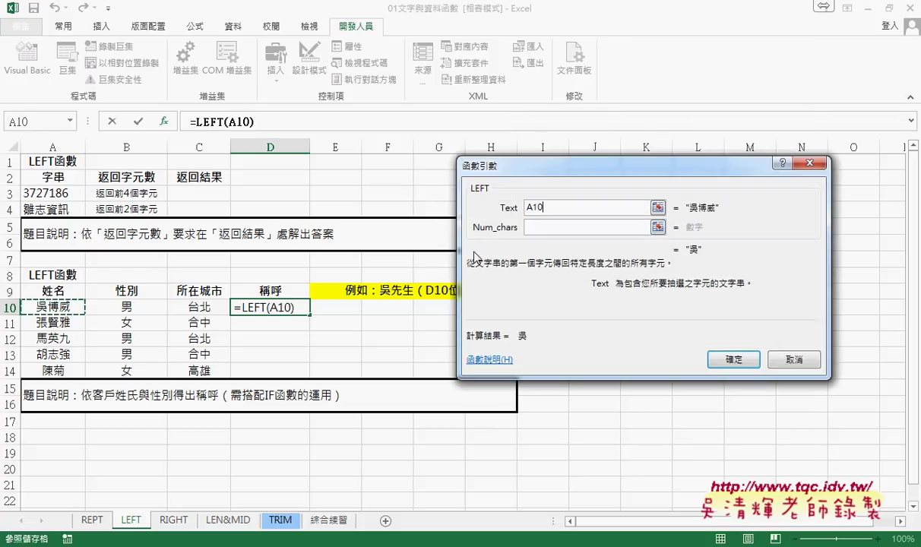
click(545, 228)
text(1)
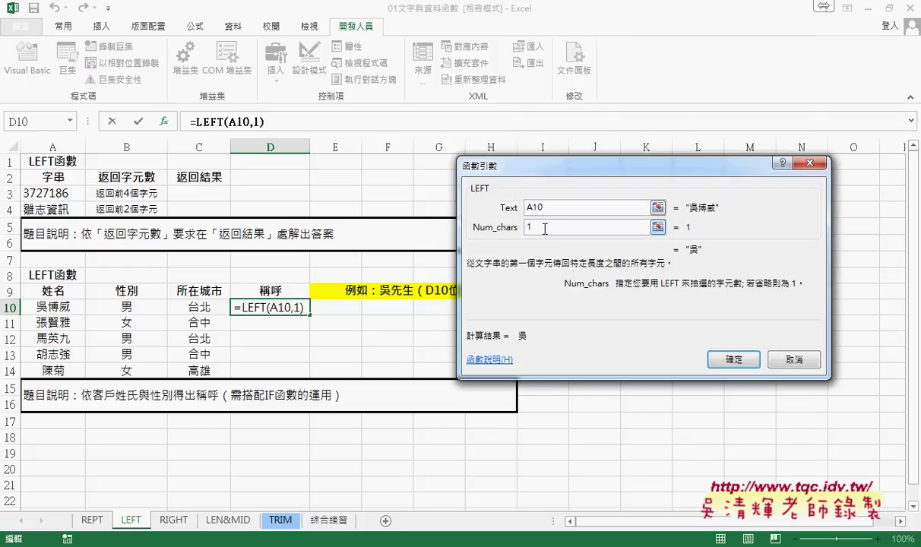
click(732, 359)
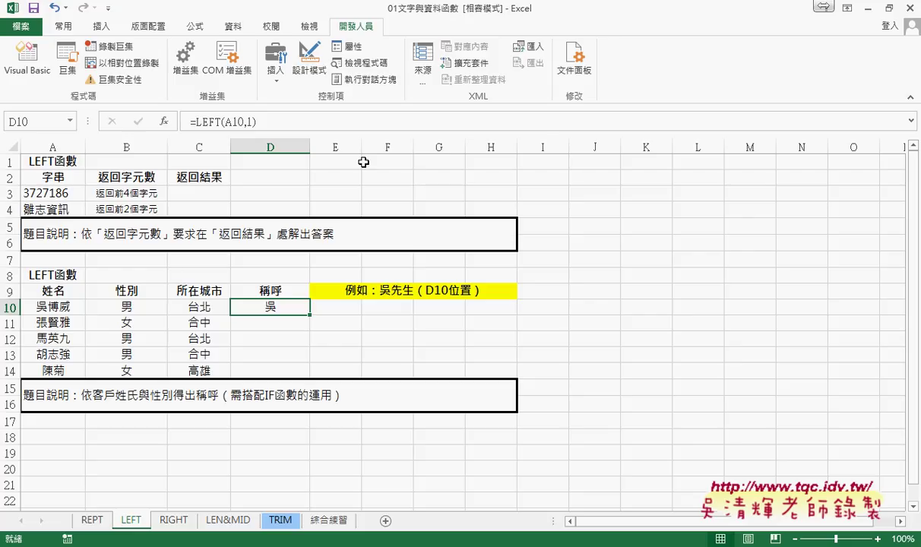
Append &IF(B10="男","先生","女士") to D10's formula so it reads 吳先生.
click(363, 126)
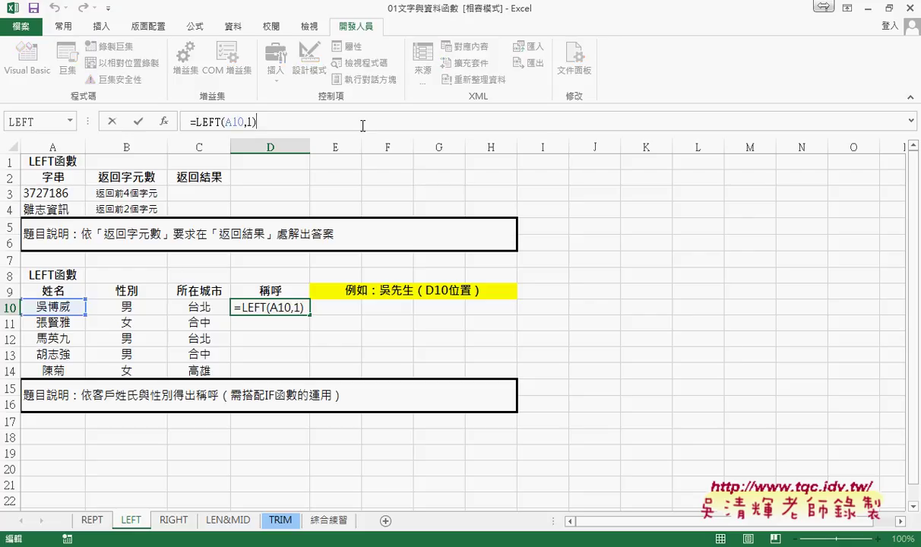
text(&)
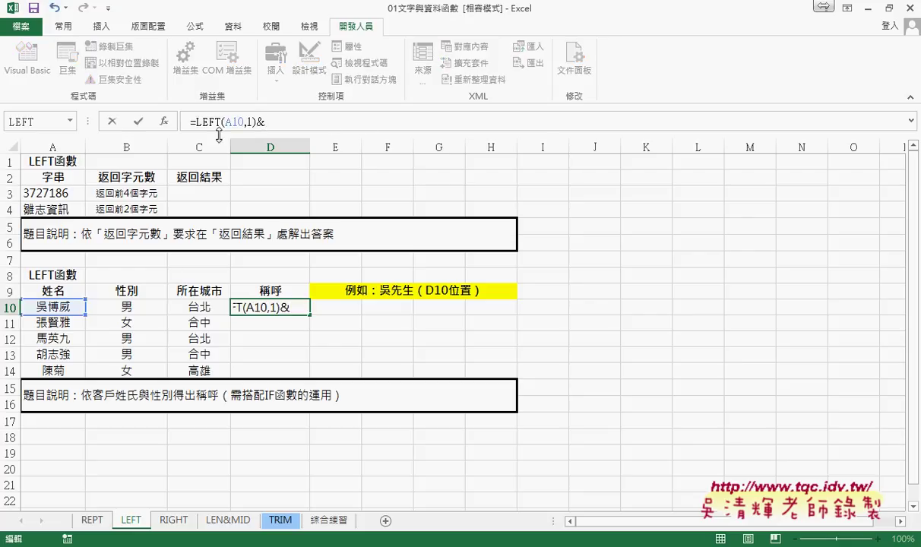
click(70, 121)
click(56, 152)
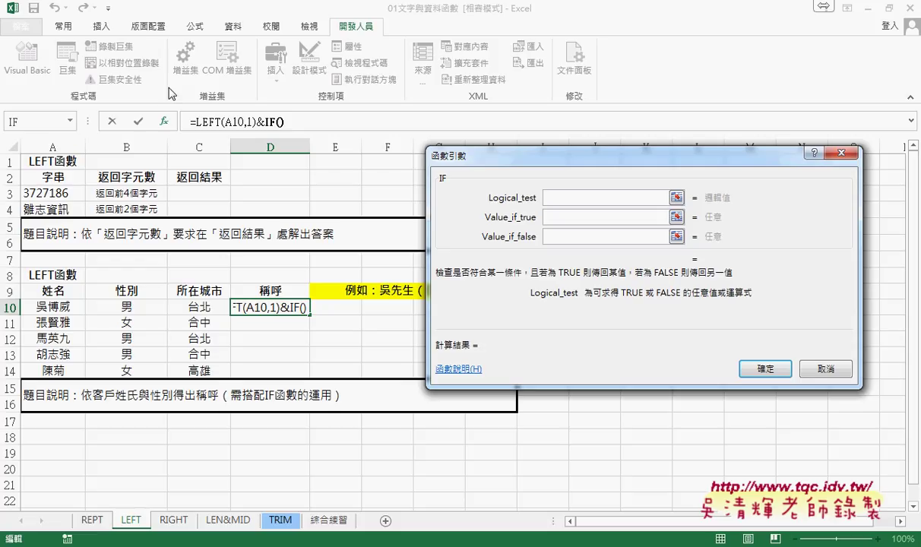
click(129, 307)
text(=)
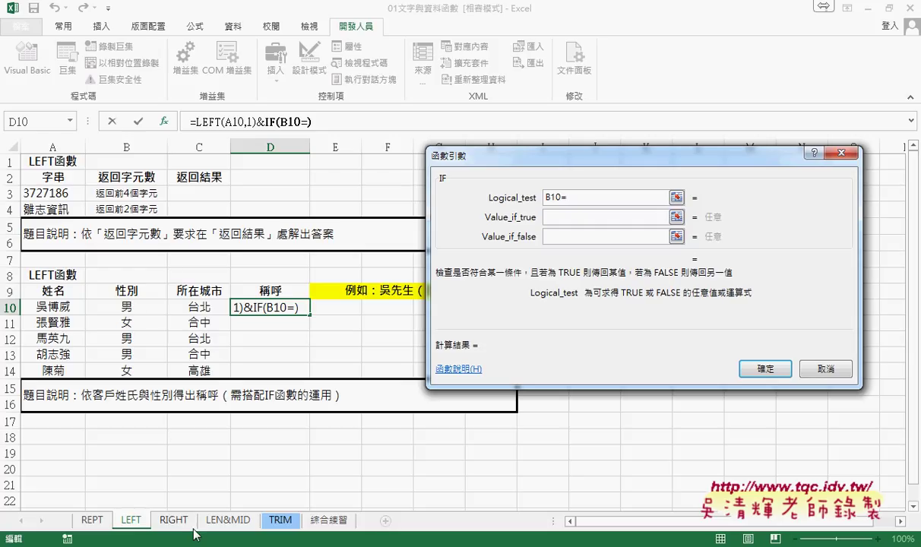
text("")
text(男)
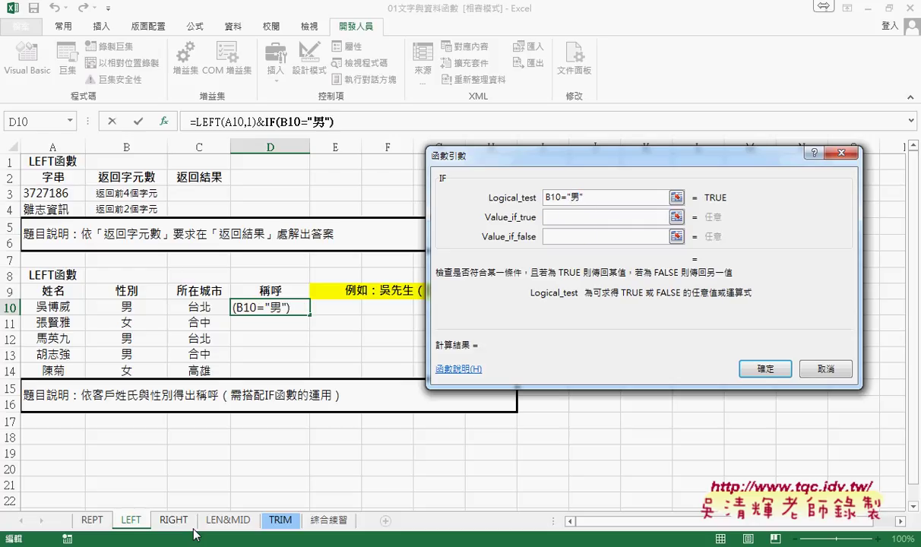
key(Tab)
text(",)
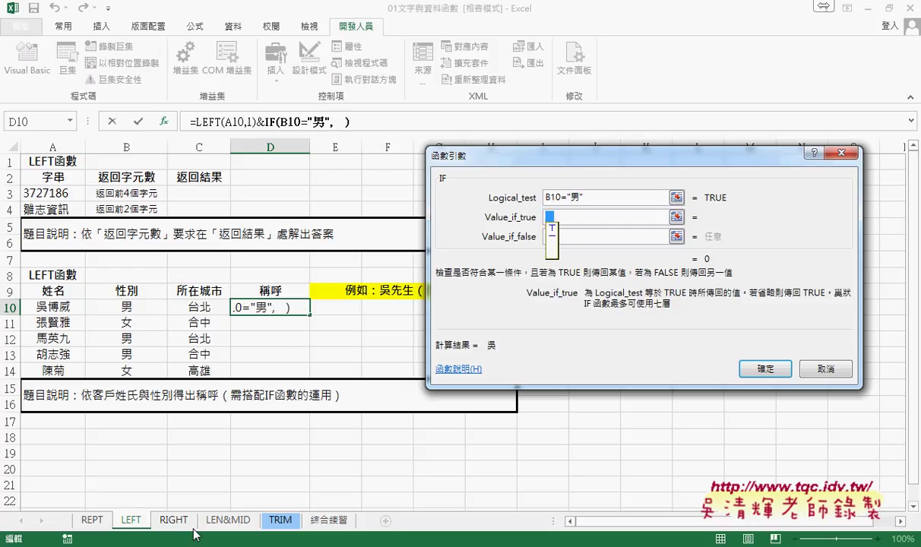
text(先生)
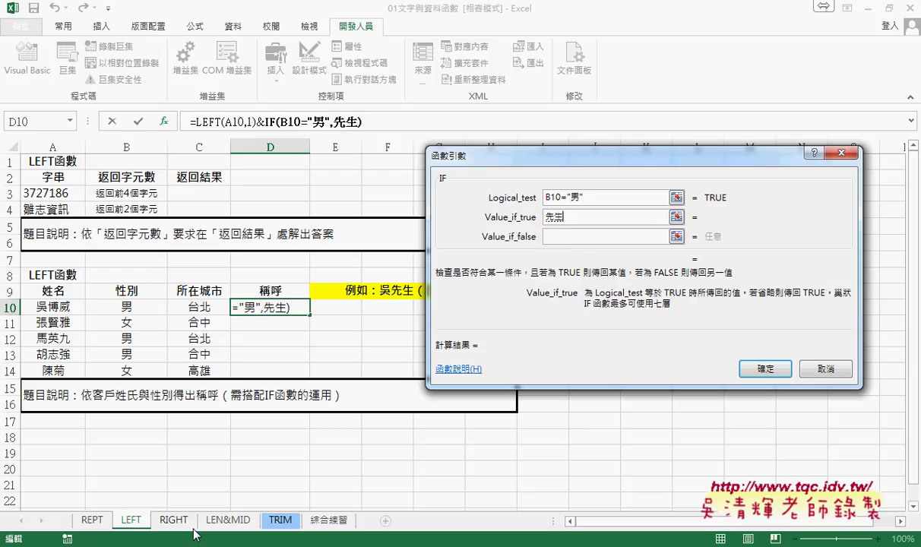
key(Tab)
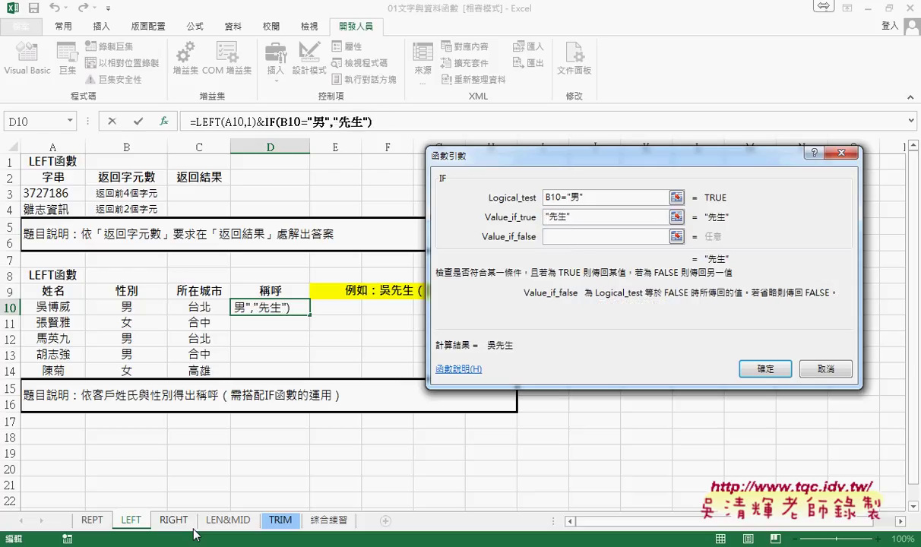
text(女)
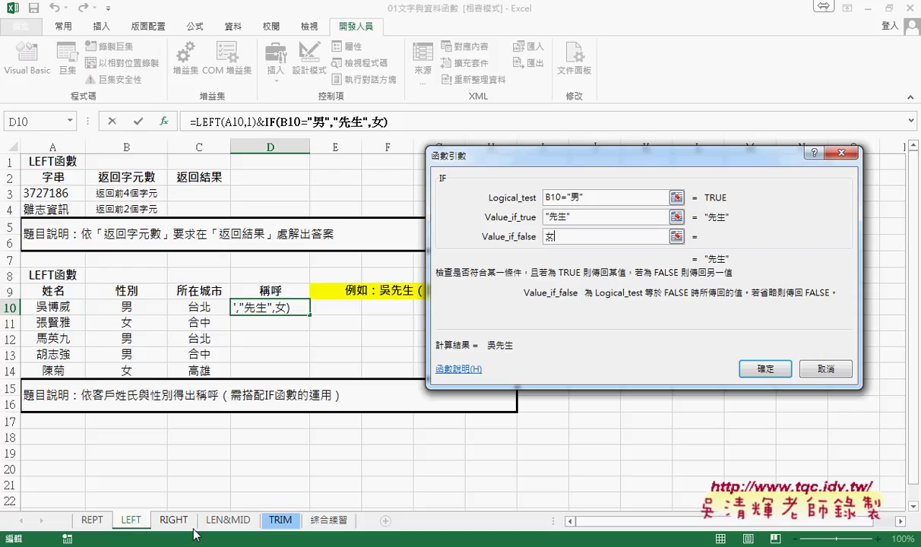
text(ㄕ)
text(士)
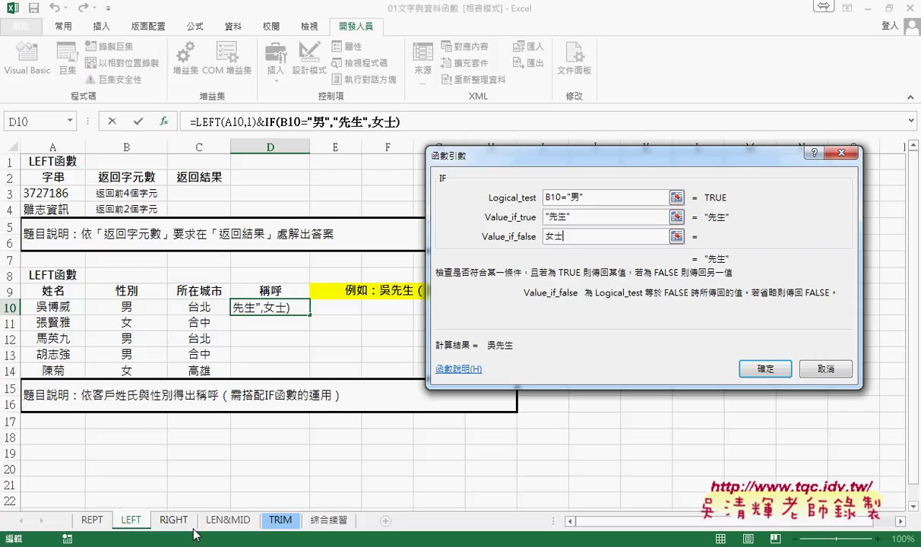
click(564, 217)
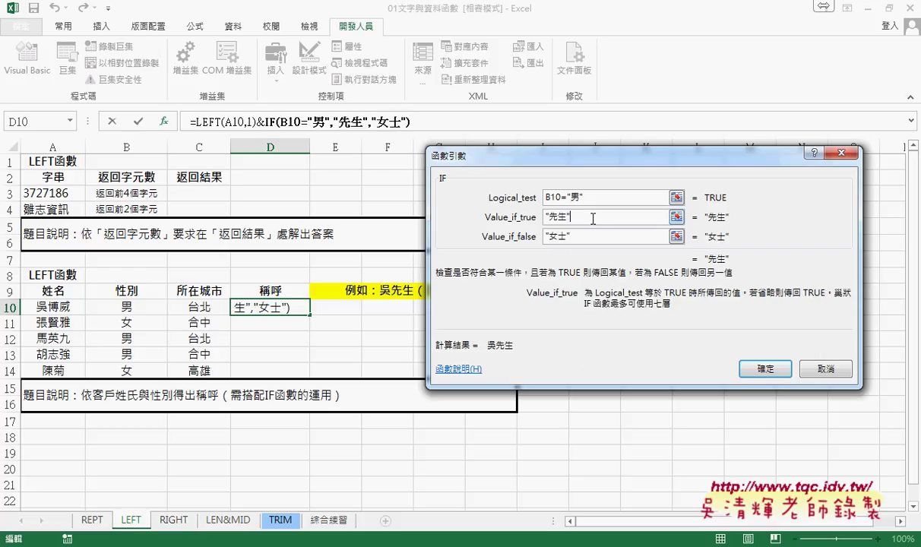
click(767, 370)
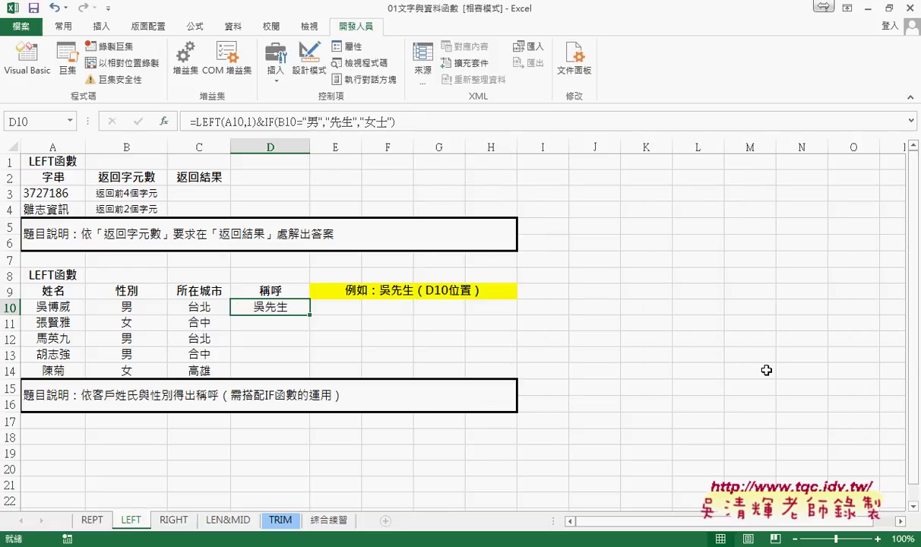
Fill the title formula from D10 down to D14.
click(313, 317)
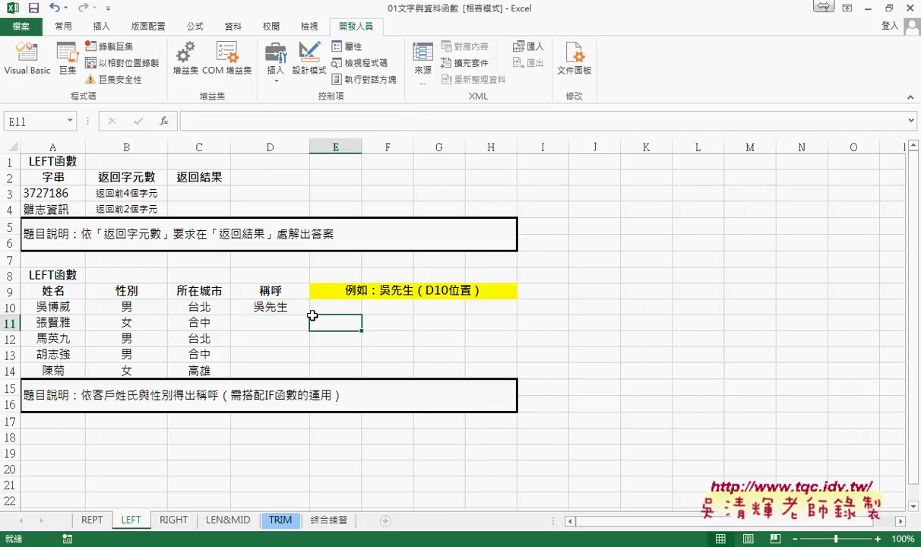
click(303, 307)
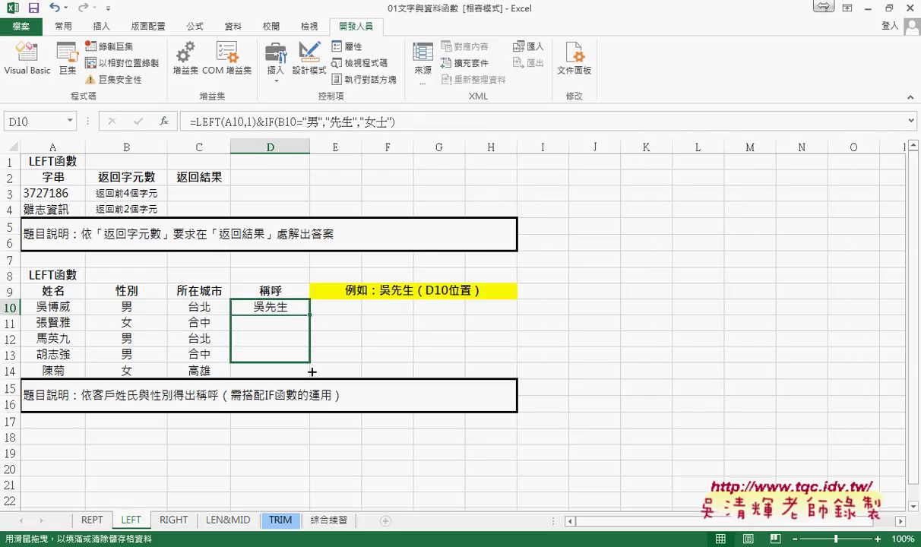
drag(310, 313, 308, 374)
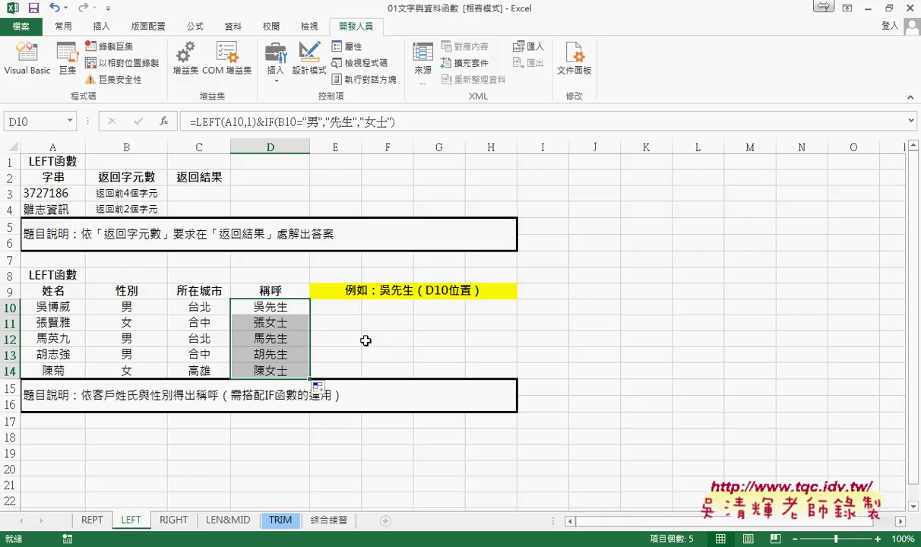
Go to the LEN&MID sheet, passing through the RIGHT sheet.
click(175, 522)
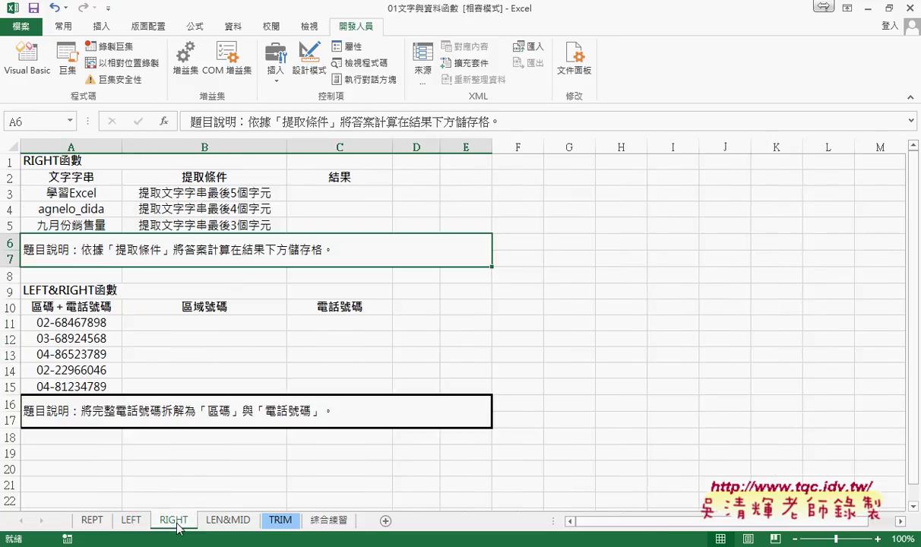
click(214, 521)
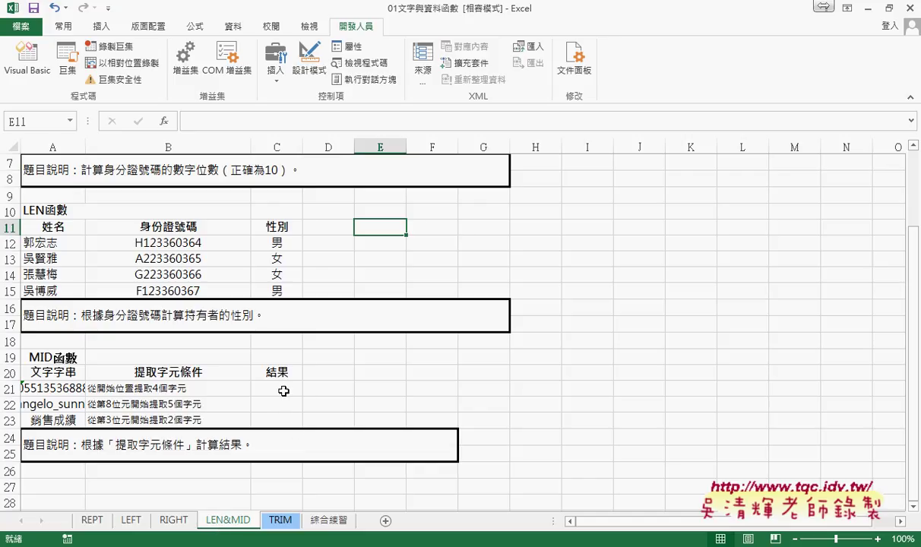
scroll(327, 423, down, 1)
scroll(327, 422, up, 1)
Enter =MID(A21,1,4) in C21 on the LEN&MID sheet.
click(283, 389)
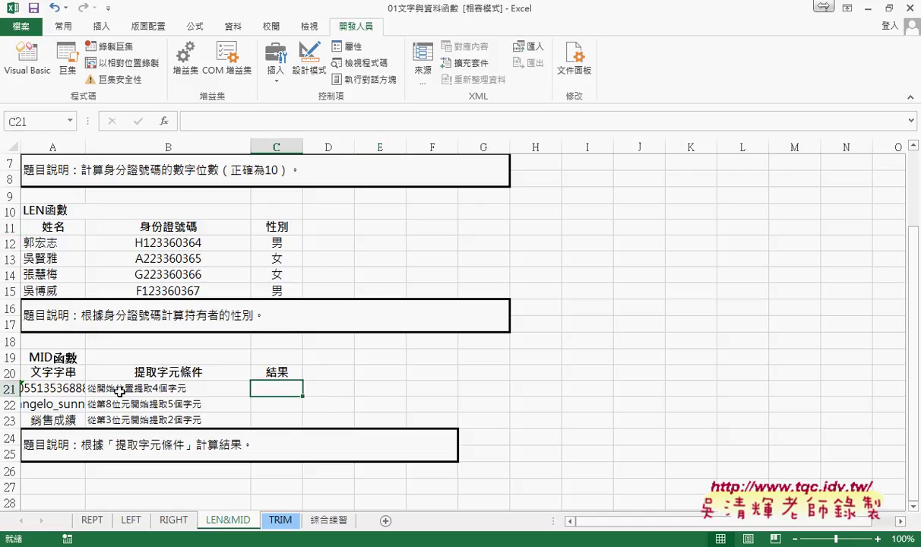
click(162, 121)
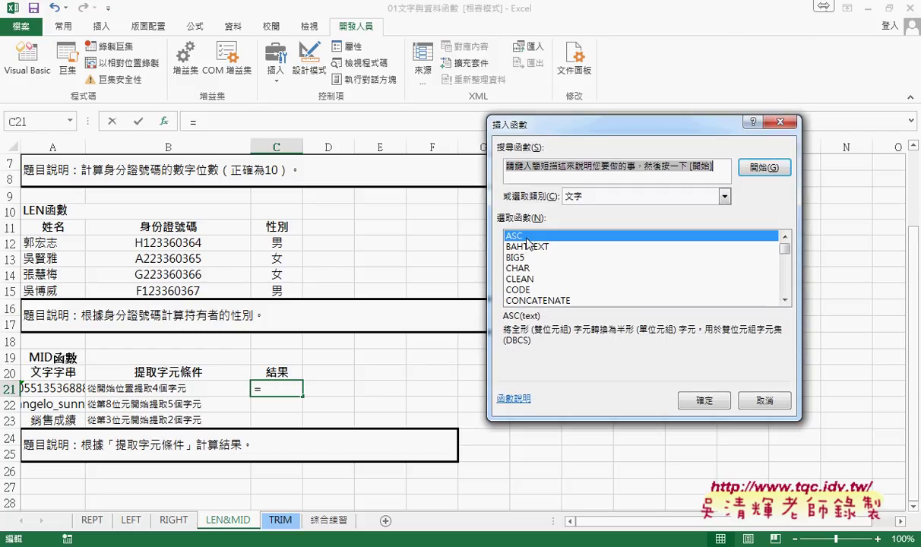
scroll(745, 251, down, 3)
scroll(745, 255, down, 2)
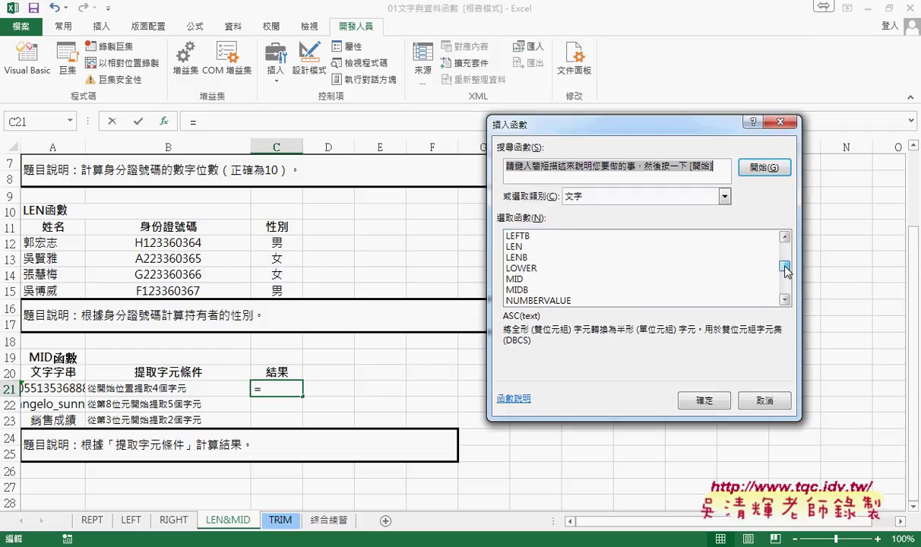
click(546, 280)
click(704, 401)
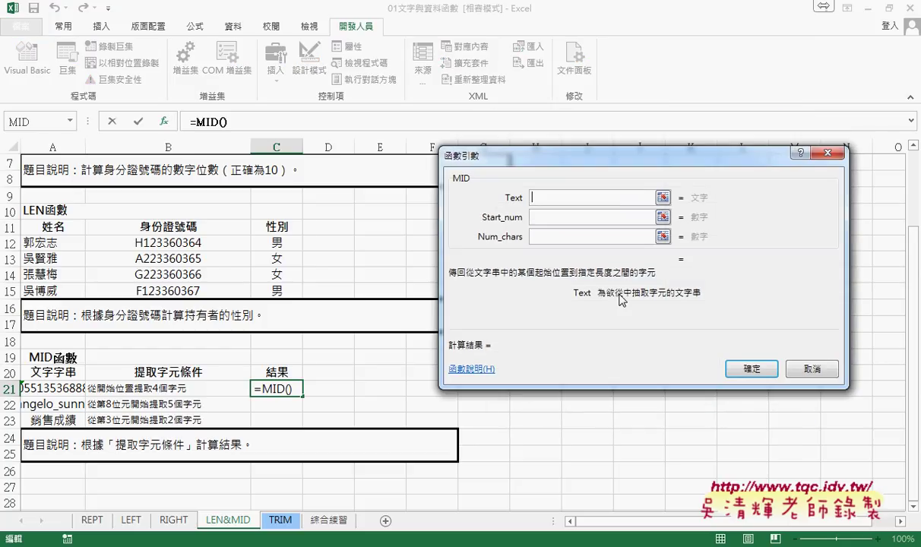
click(53, 388)
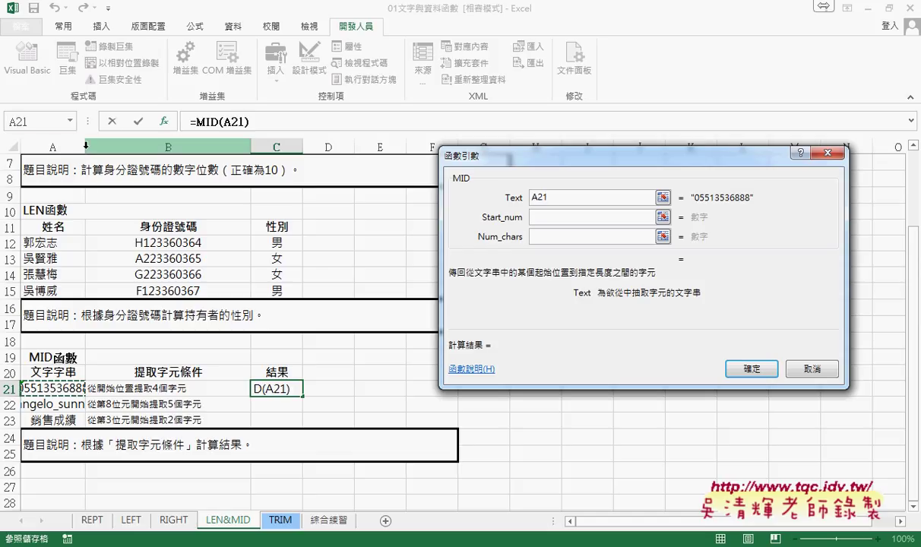
click(554, 218)
text(1)
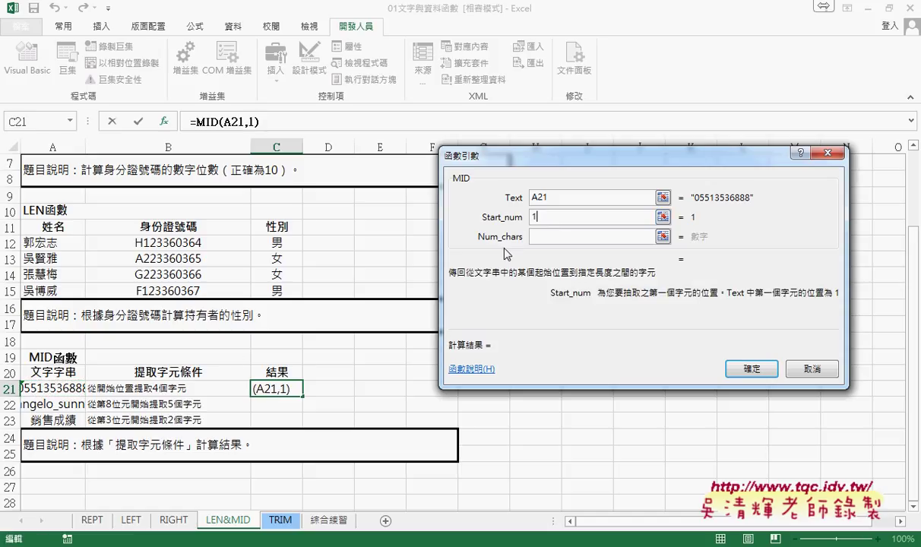
click(541, 238)
text(4)
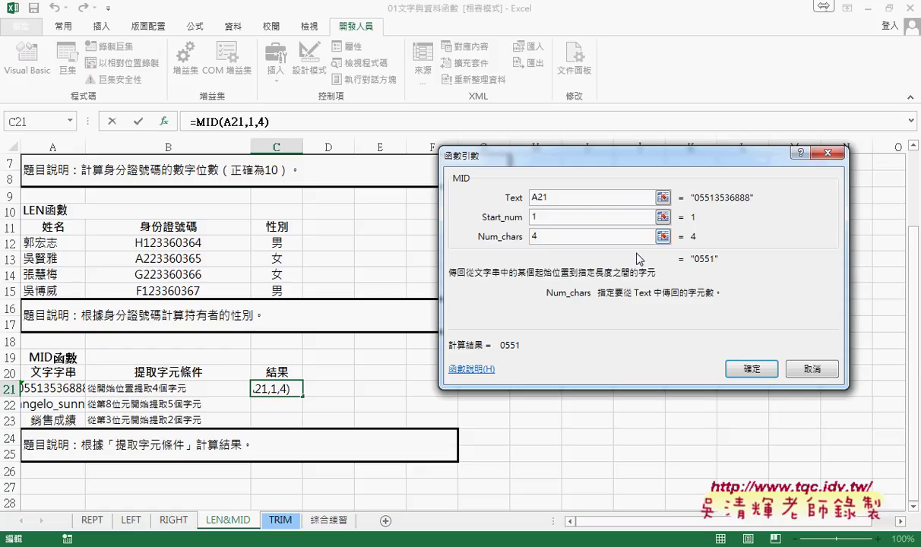
click(751, 370)
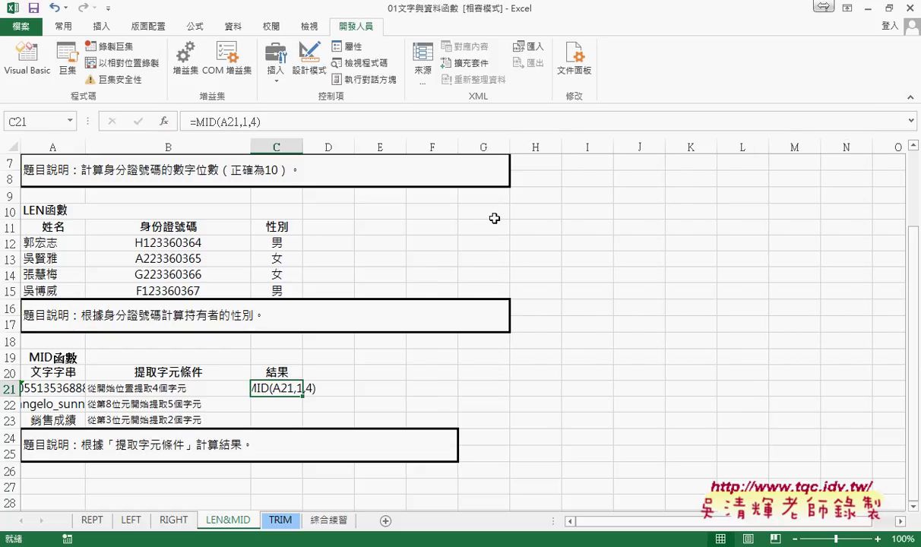
Widen columns C and A, and set C21's number format from 文字 to 通用格式.
double_click(304, 146)
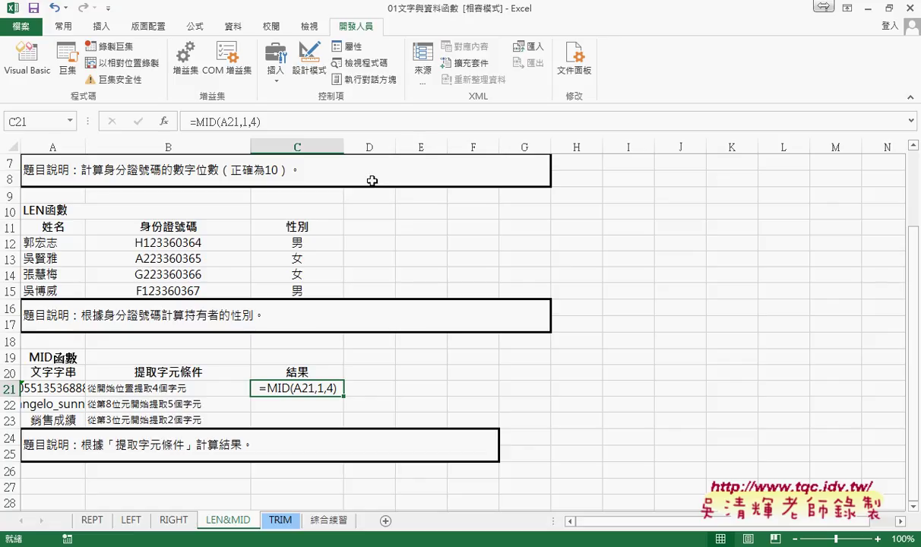
drag(86, 147, 107, 148)
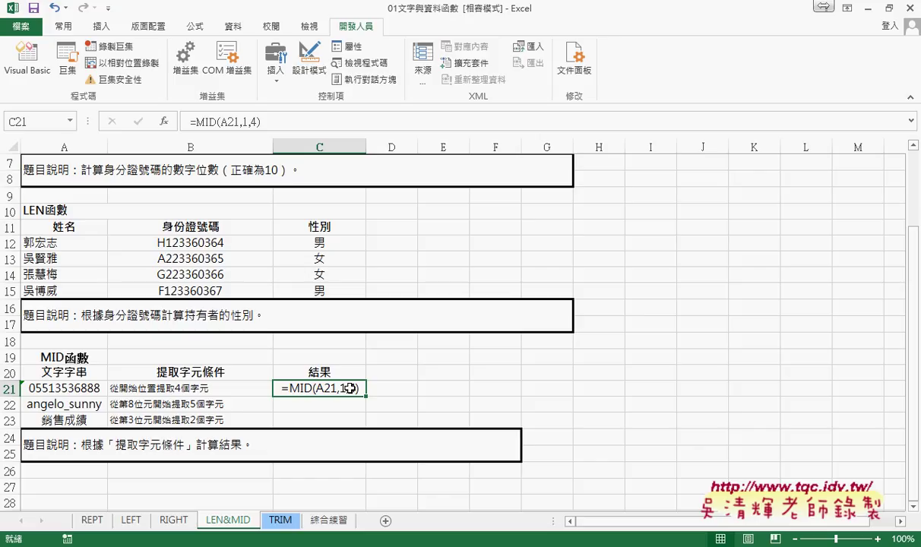
right_click(351, 388)
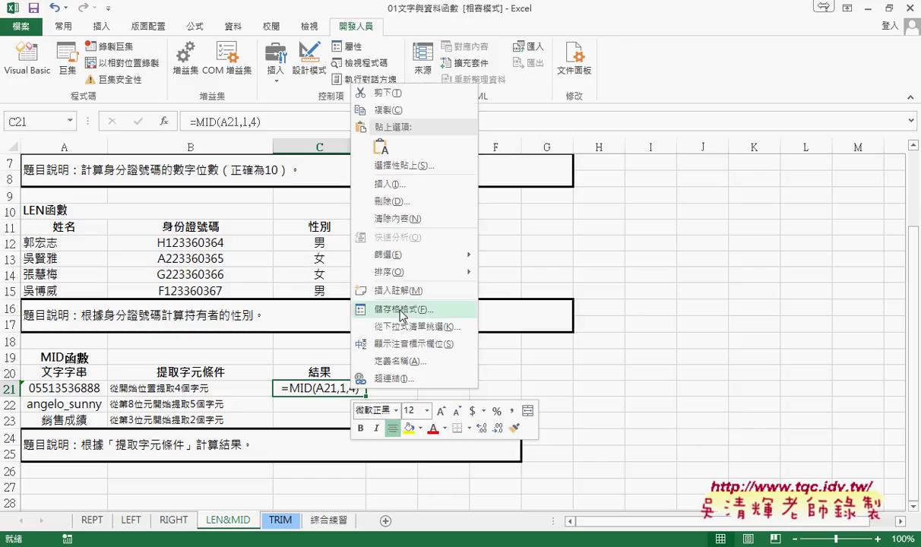
key(Escape)
key(ctrl+1)
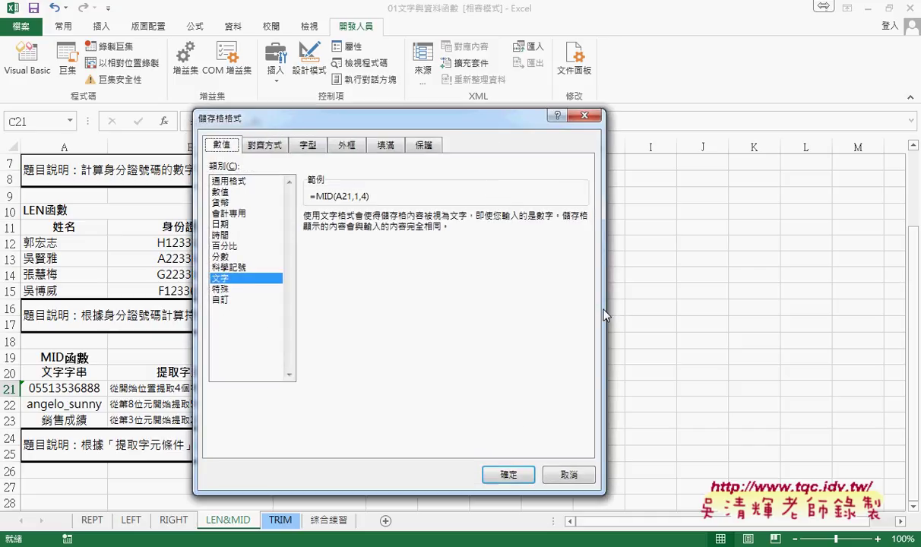
drag(487, 120, 726, 98)
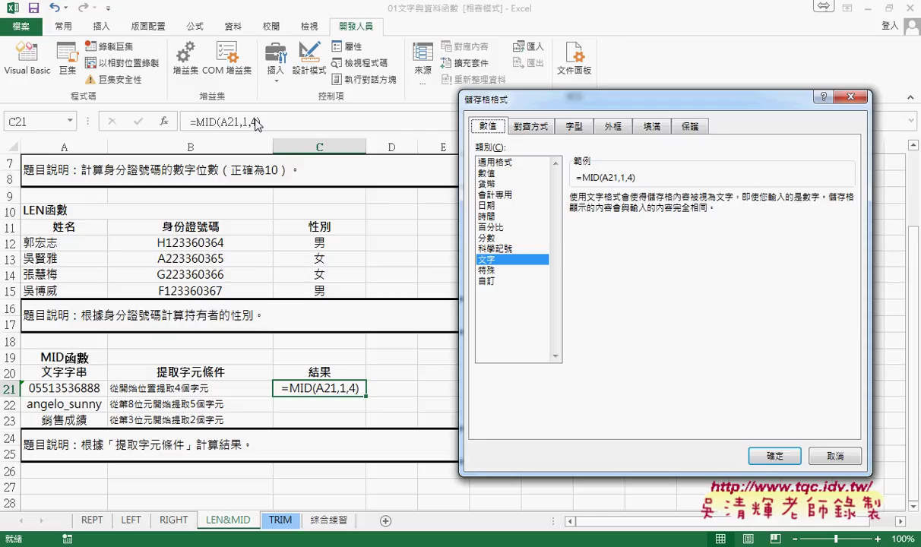
click(516, 164)
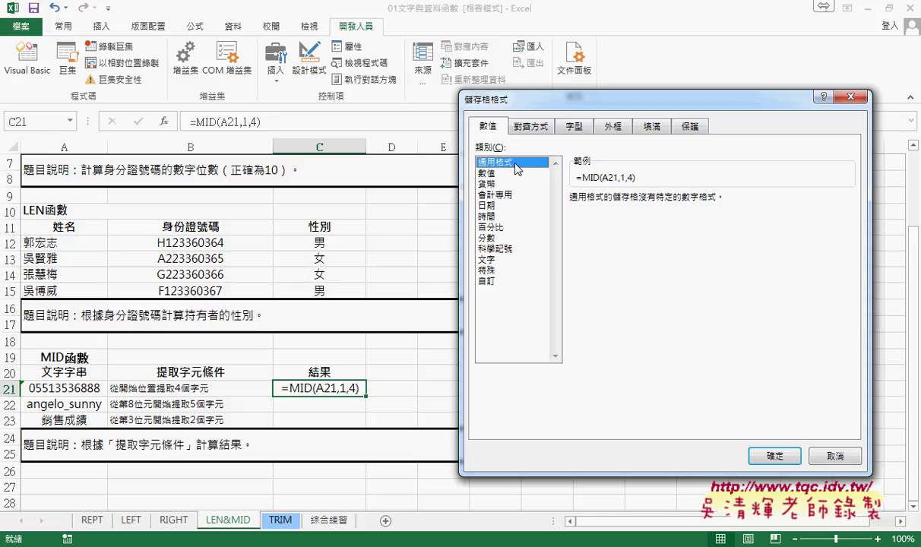
click(776, 457)
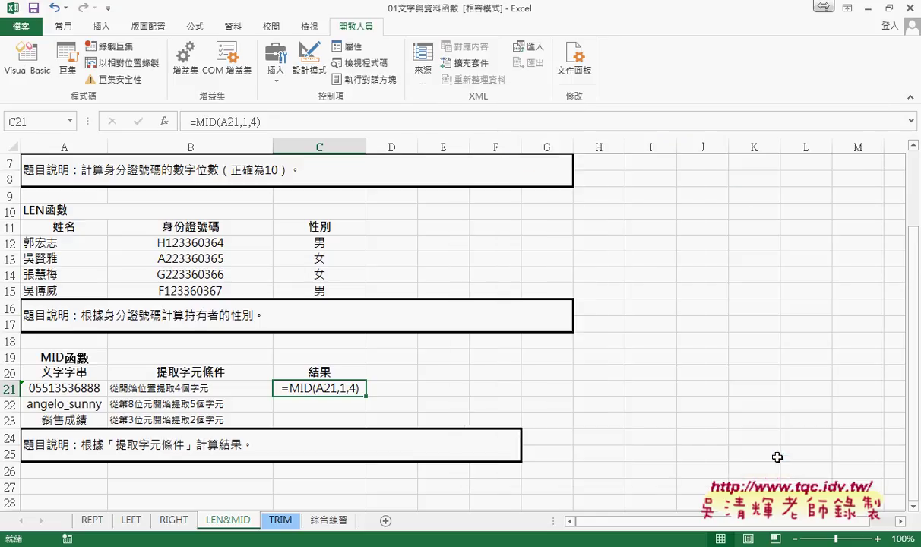
Recommit C21's MID formula so it shows 0551, and fill it down to C23.
click(212, 122)
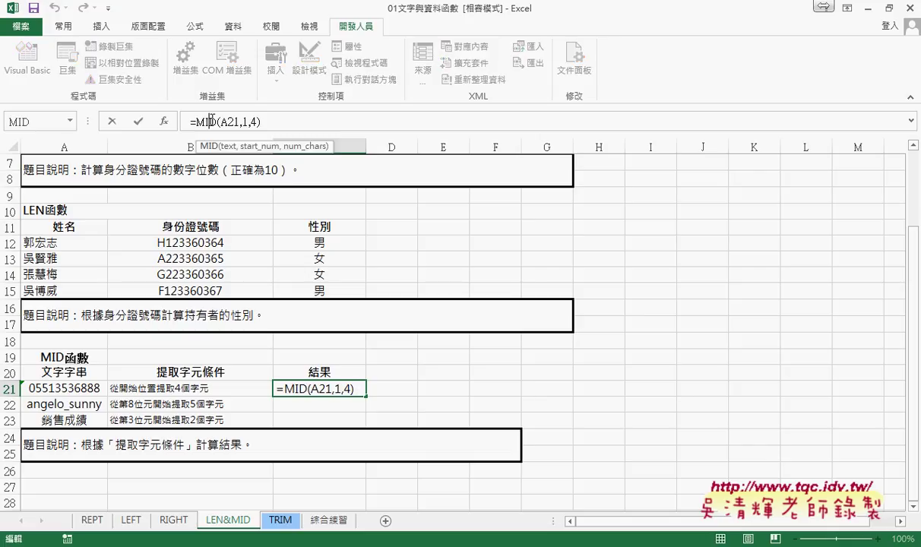
click(138, 124)
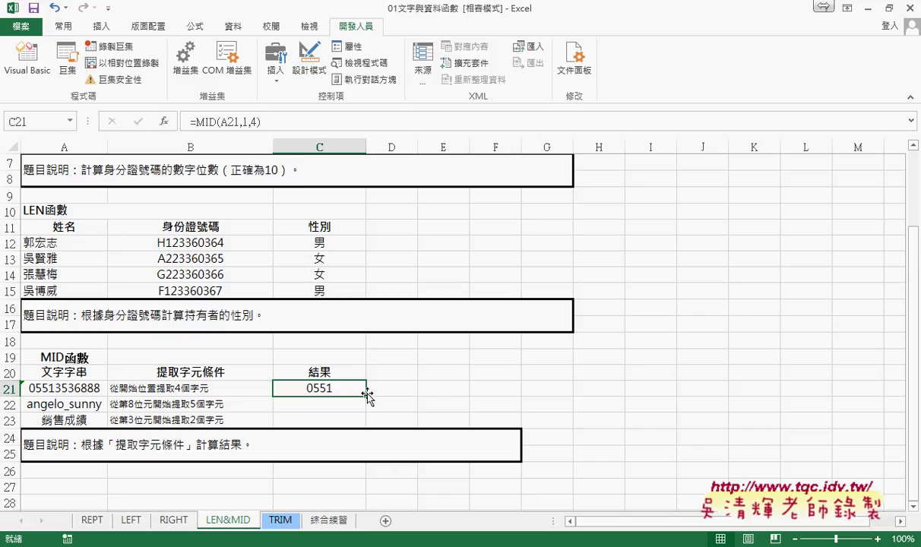
drag(367, 396, 354, 420)
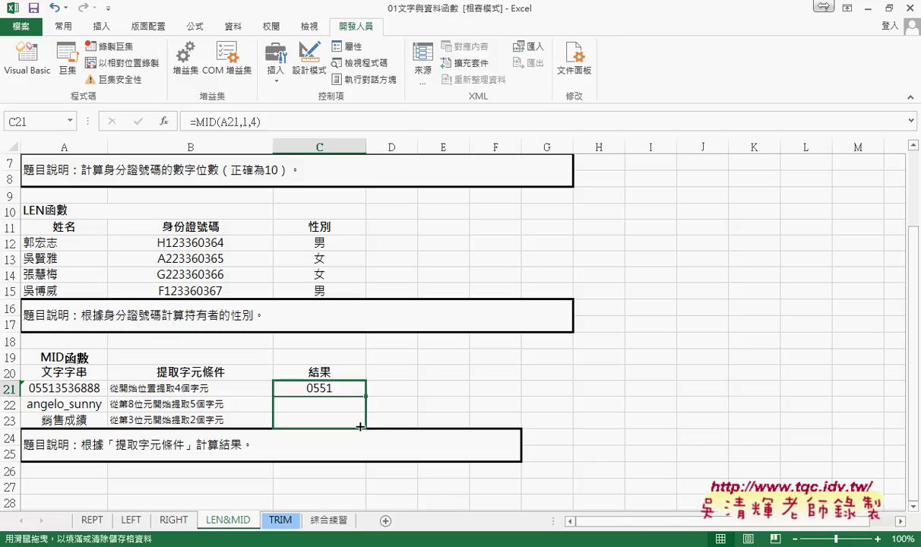
Change C22 to =MID(A22,8,5) so it shows sunny.
click(323, 405)
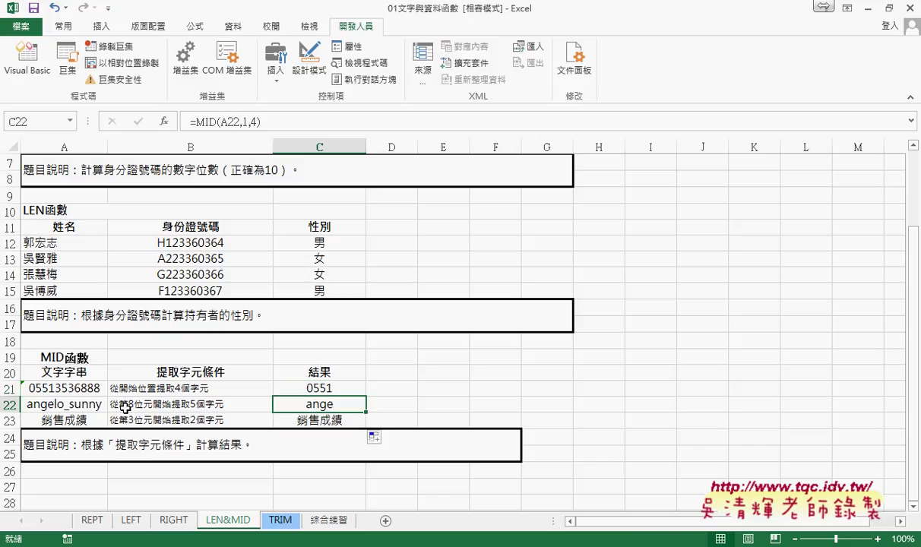
click(250, 122)
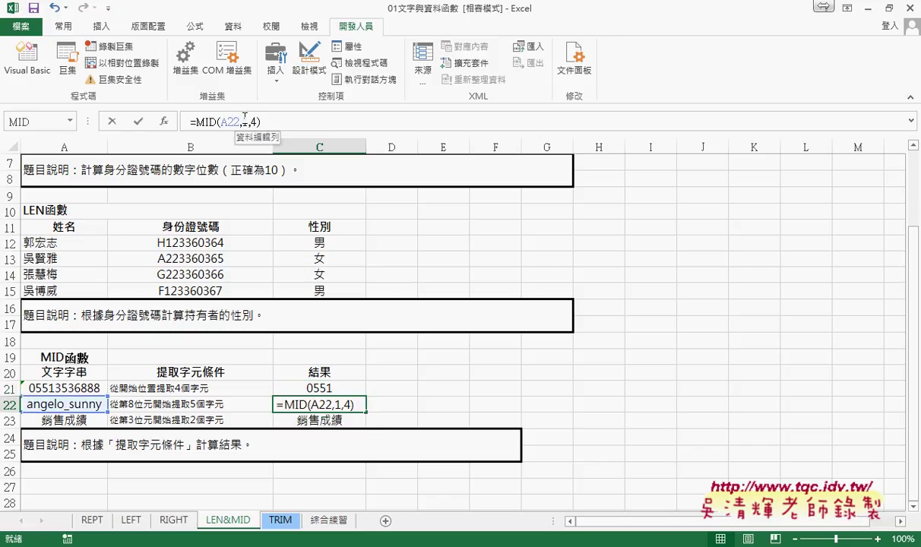
text(8)
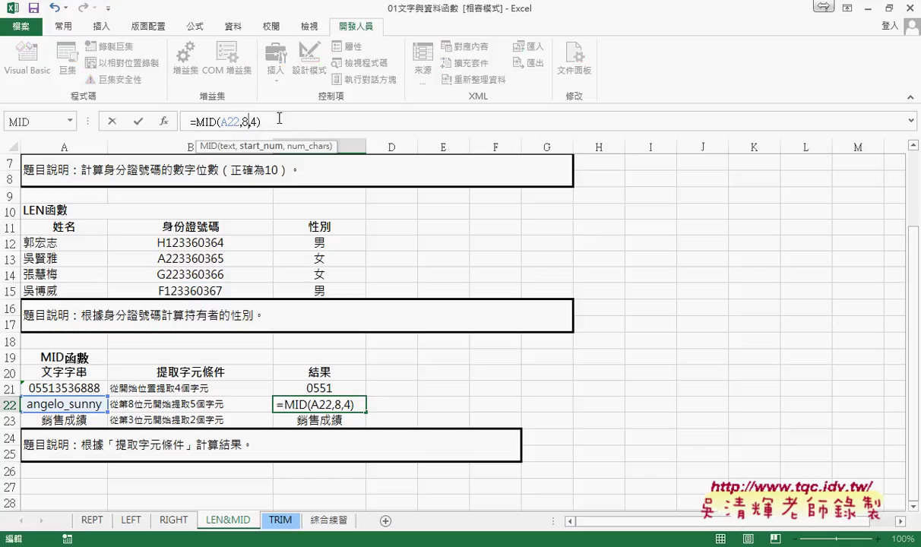
double_click(253, 122)
text(5)
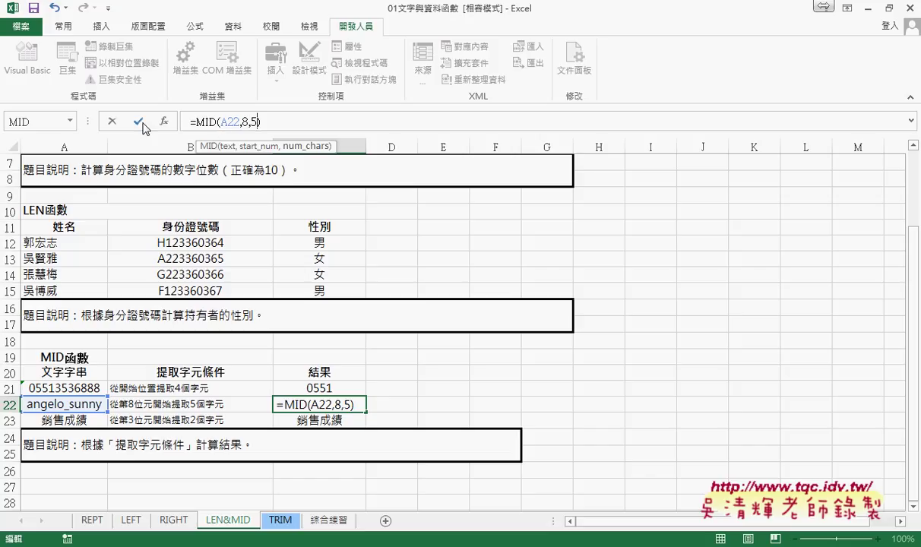
click(139, 122)
Change C23 to =MID(A23,3,2) so it shows 成績.
key(Down)
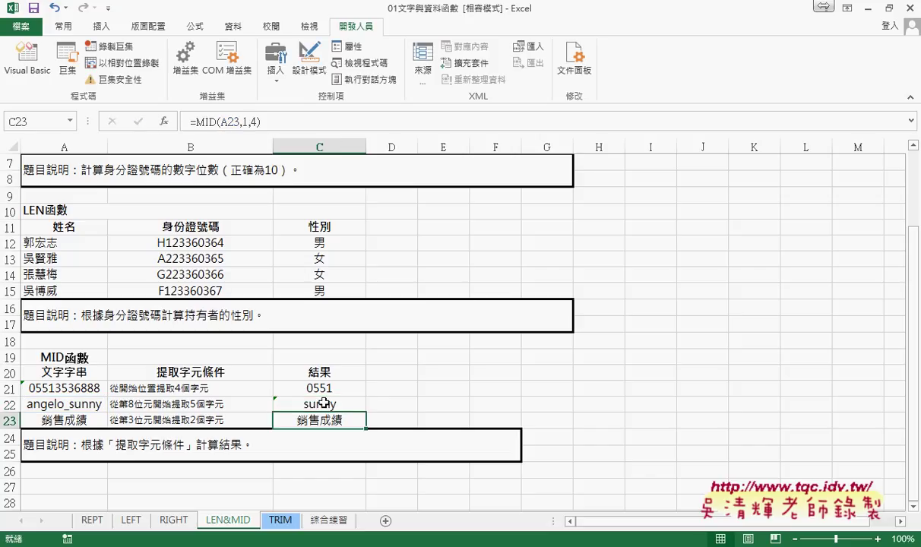
click(245, 121)
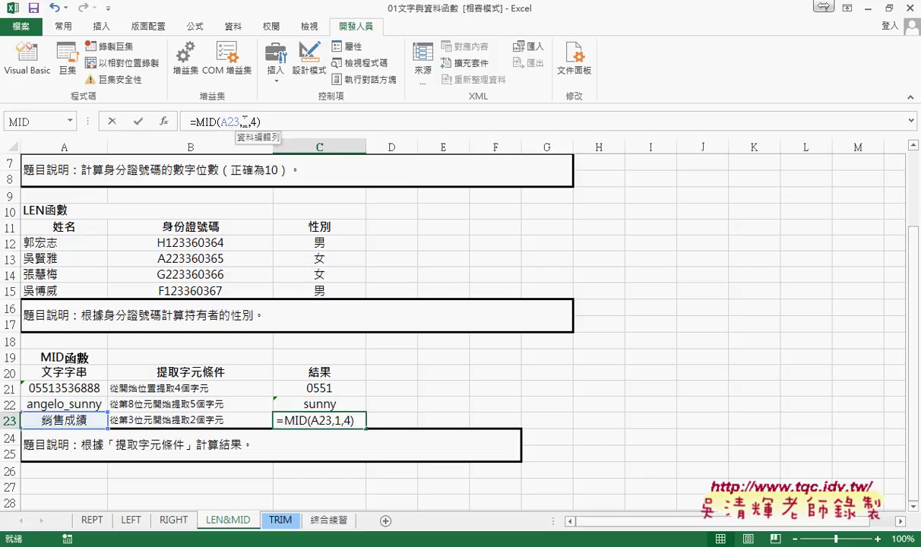
double_click(244, 122)
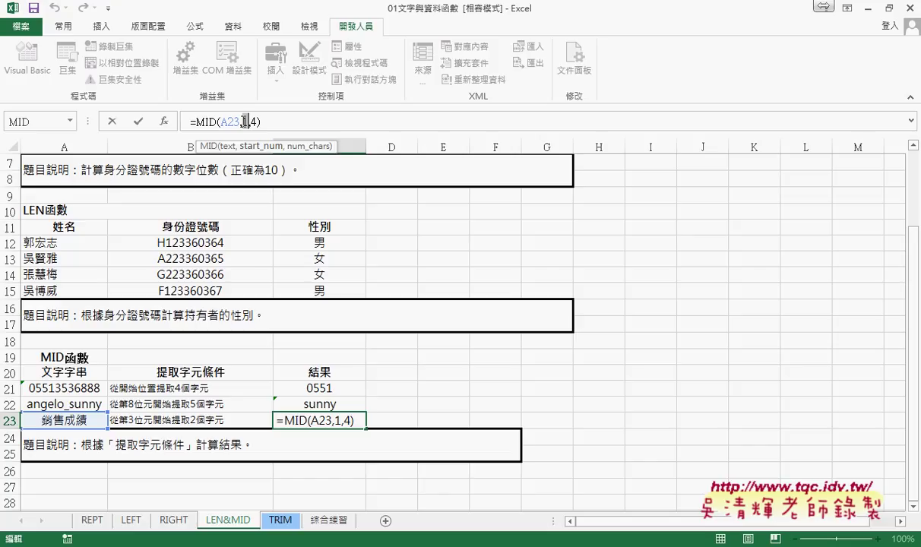
text(3)
double_click(253, 121)
text(2)
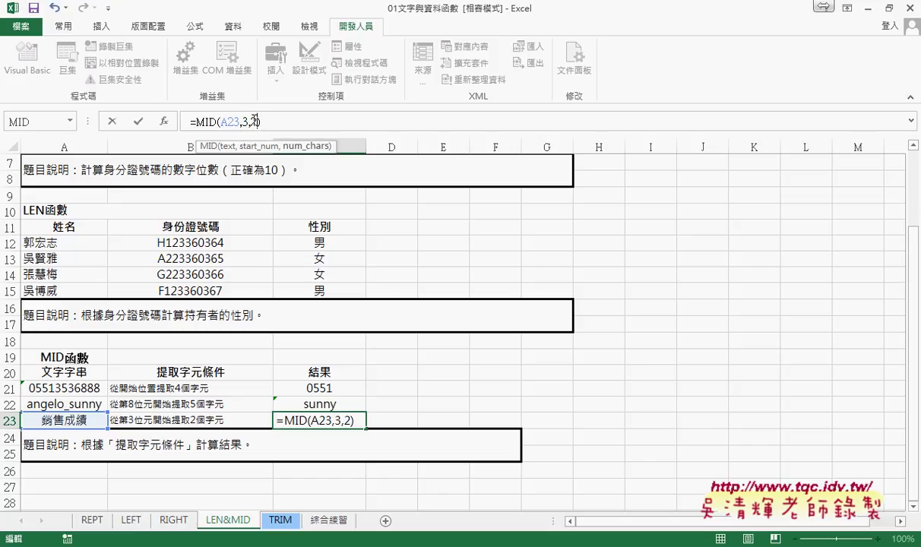
click(139, 122)
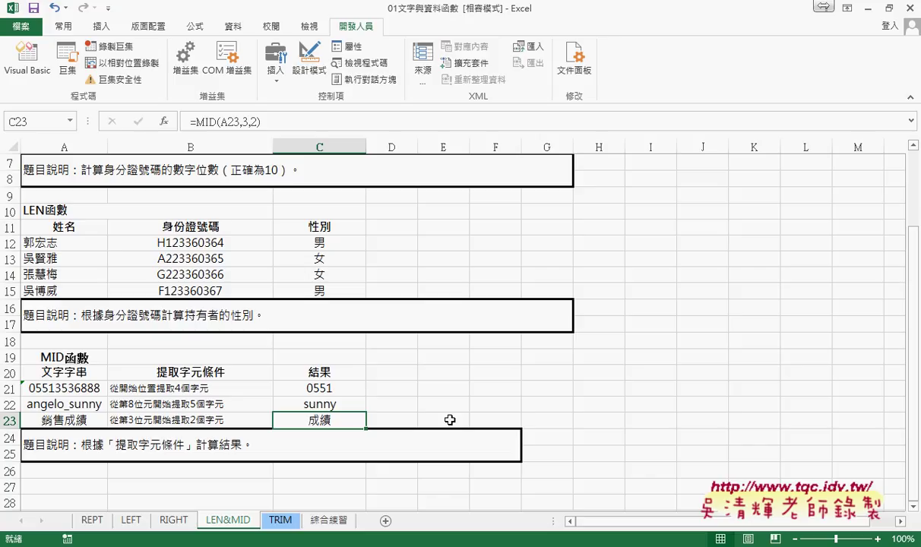
Go to the 綜合練習 sheet and launch Visual Basic from the Developer tab.
click(333, 525)
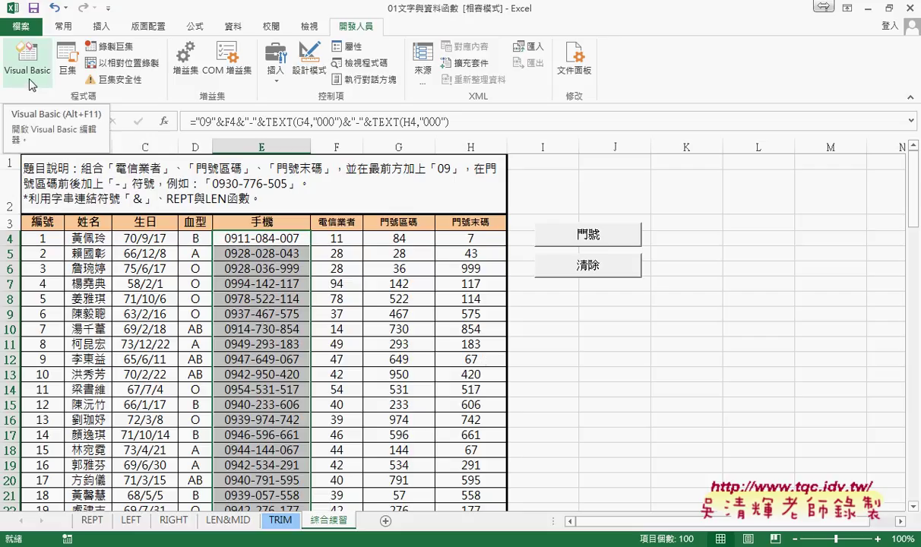
key(ctrl+shift+d)
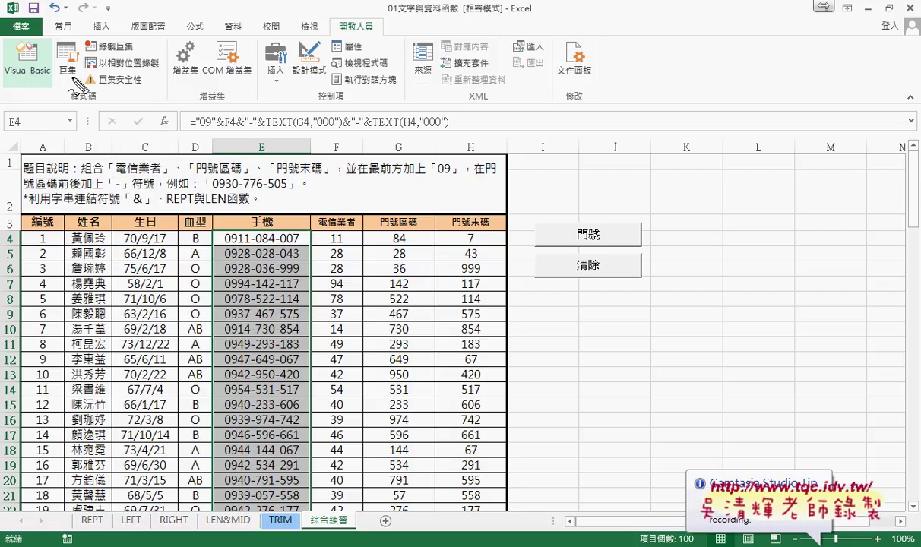
drag(617, 307, 622, 305)
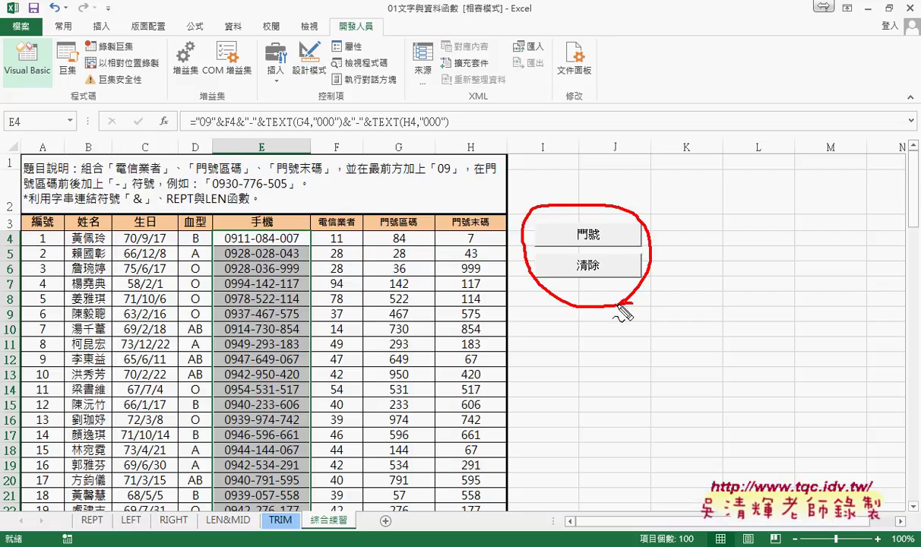
key(ctrl+shift+d)
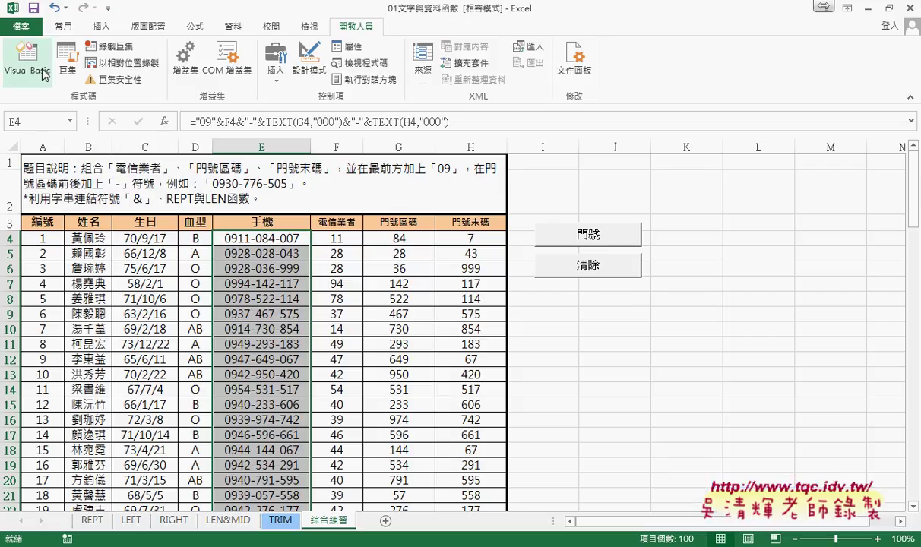
click(44, 75)
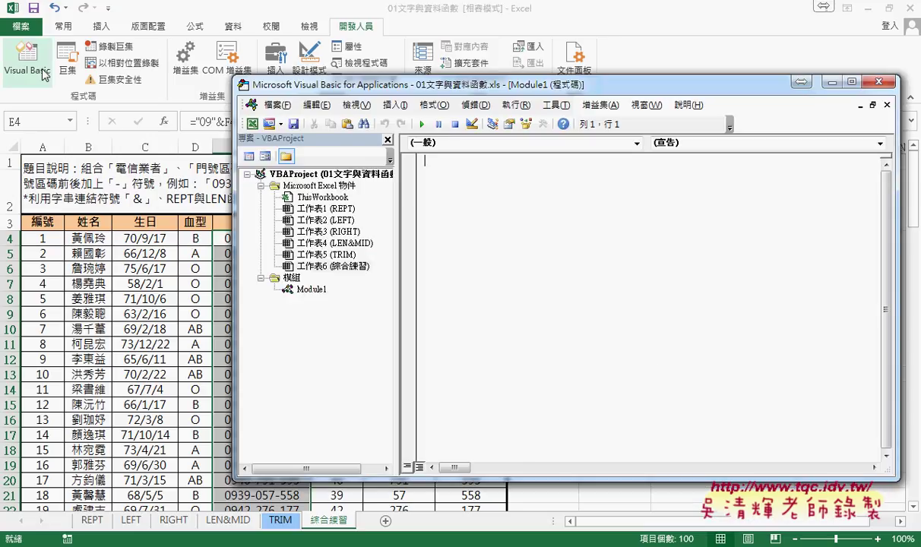
Select Module1, focus its empty code window, and open the 插入 (Insert) menu.
click(315, 293)
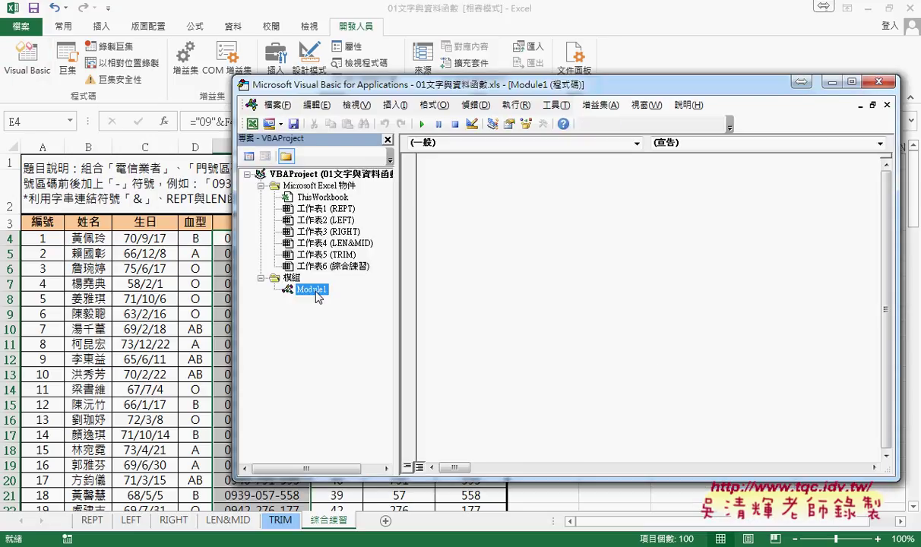
click(496, 207)
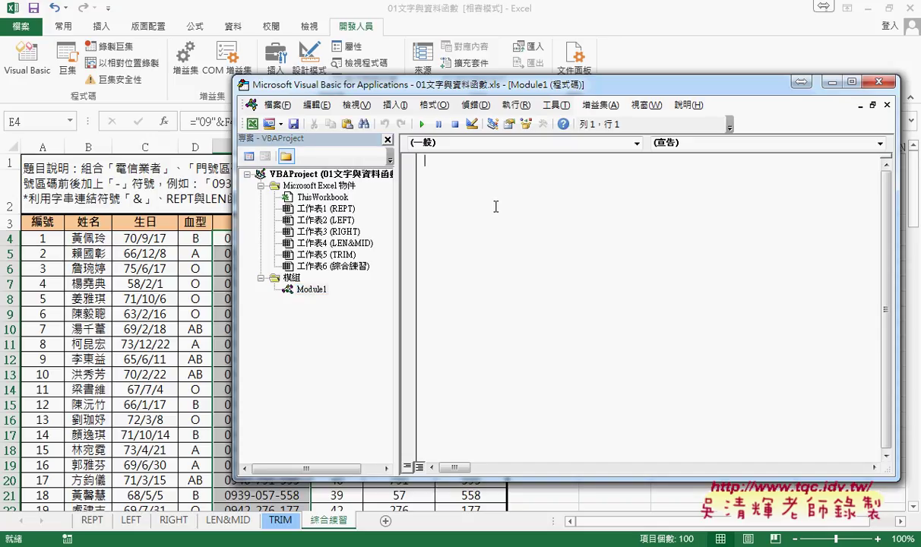
click(308, 290)
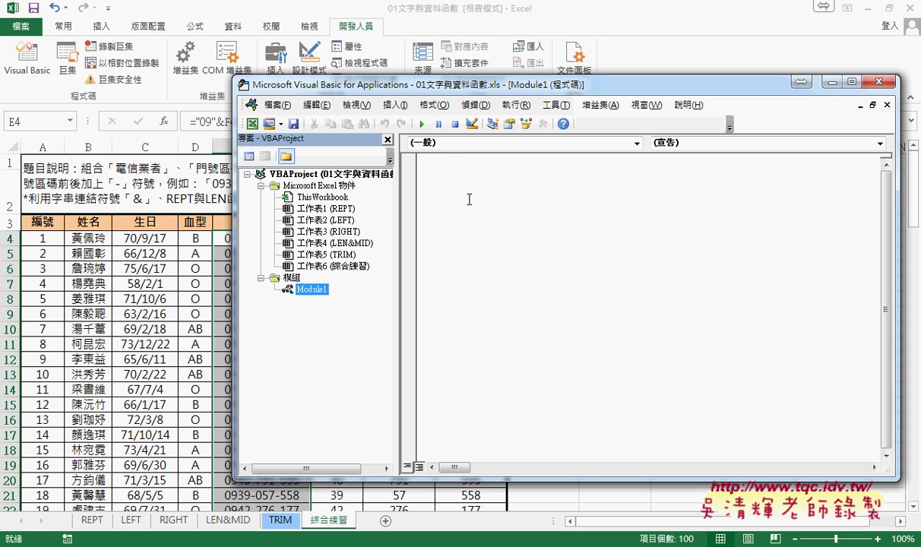
mouse_move(502, 90)
mouse_down()
mouse_move(528, 294)
mouse_move(522, 68)
mouse_up()
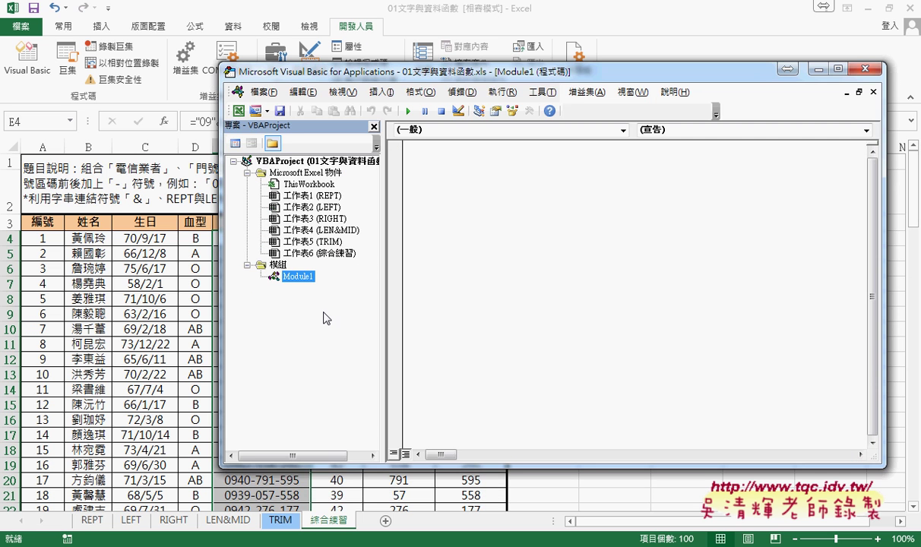
click(441, 166)
click(381, 92)
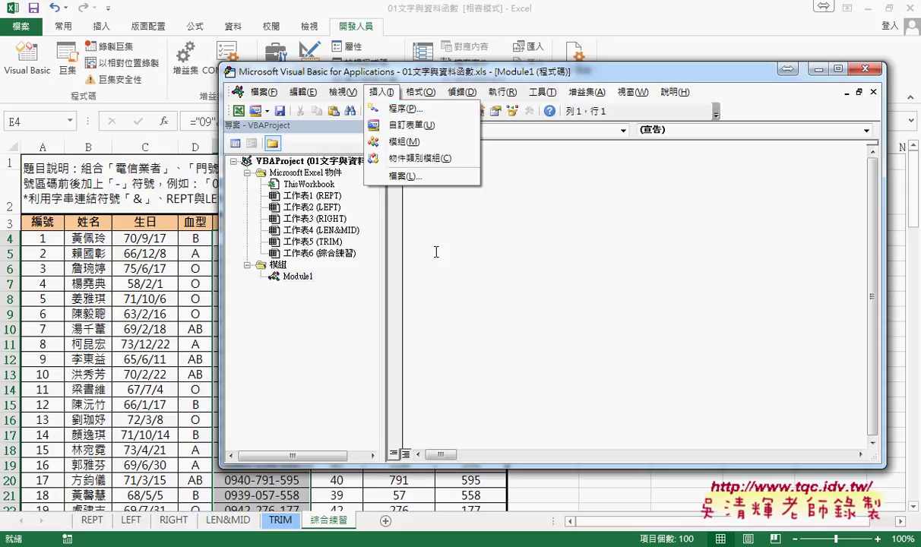
click(298, 278)
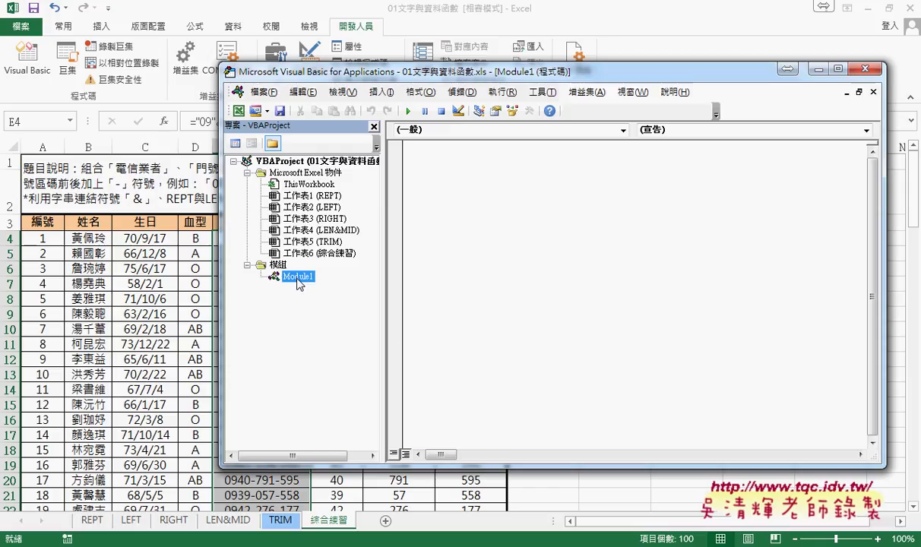
click(381, 92)
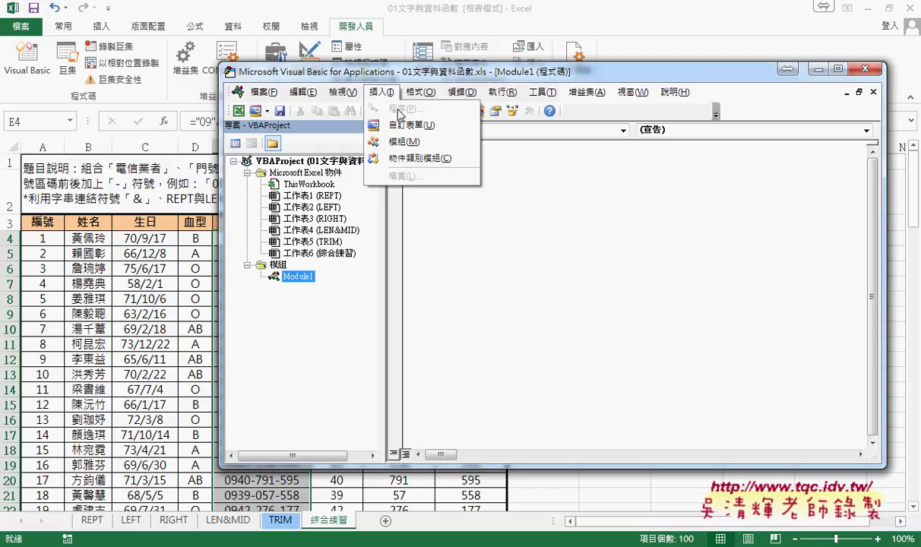
click(476, 223)
click(308, 279)
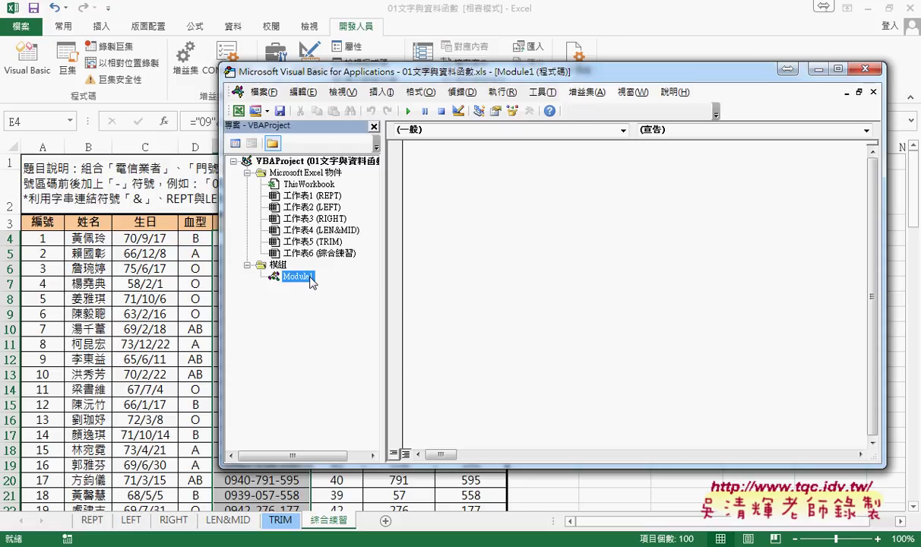
click(440, 185)
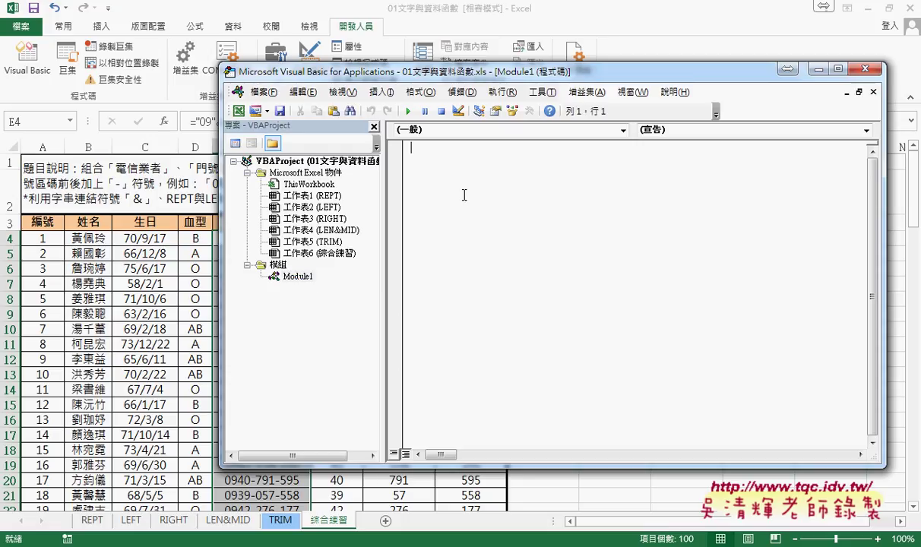
click(419, 91)
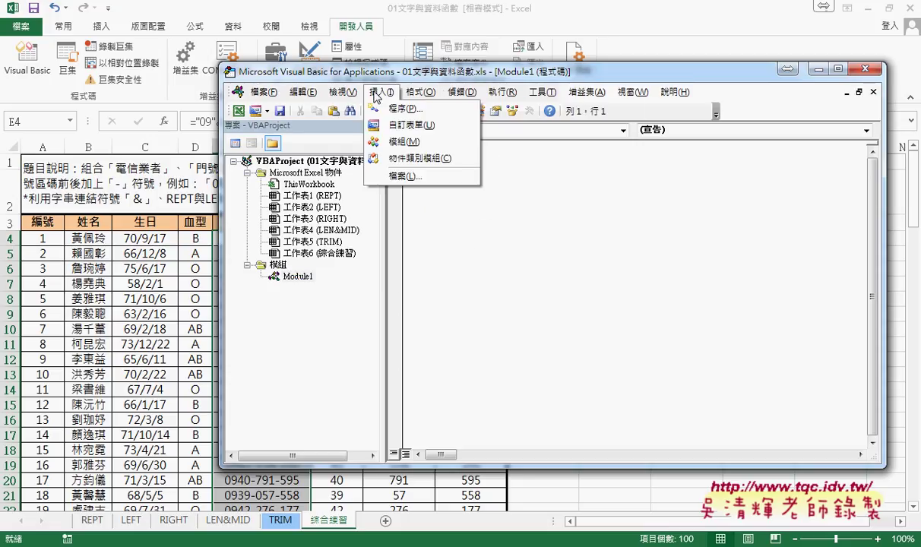
Add a Public Sub procedure named 門號 through the Add Procedure dialog.
click(383, 116)
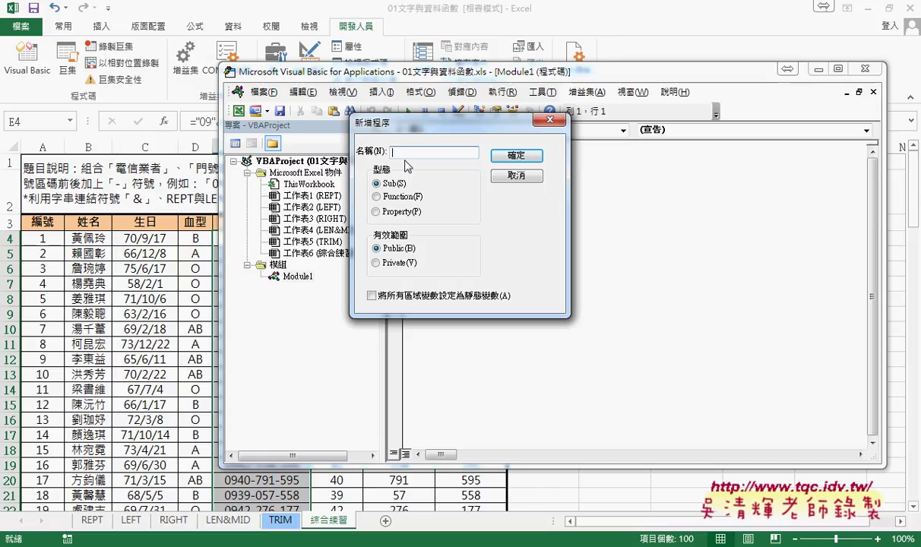
text(ㄇ)
text(門)
text(號)
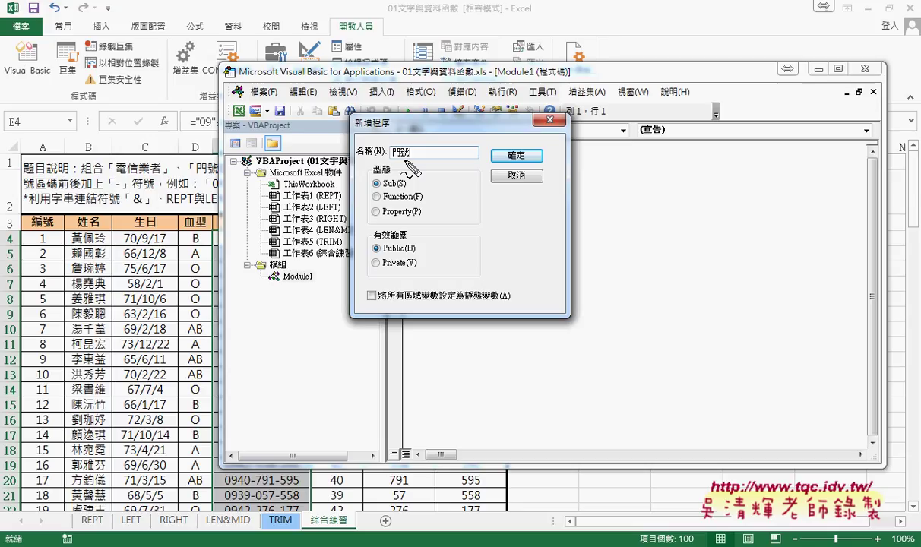
drag(352, 128, 390, 128)
drag(380, 185, 404, 186)
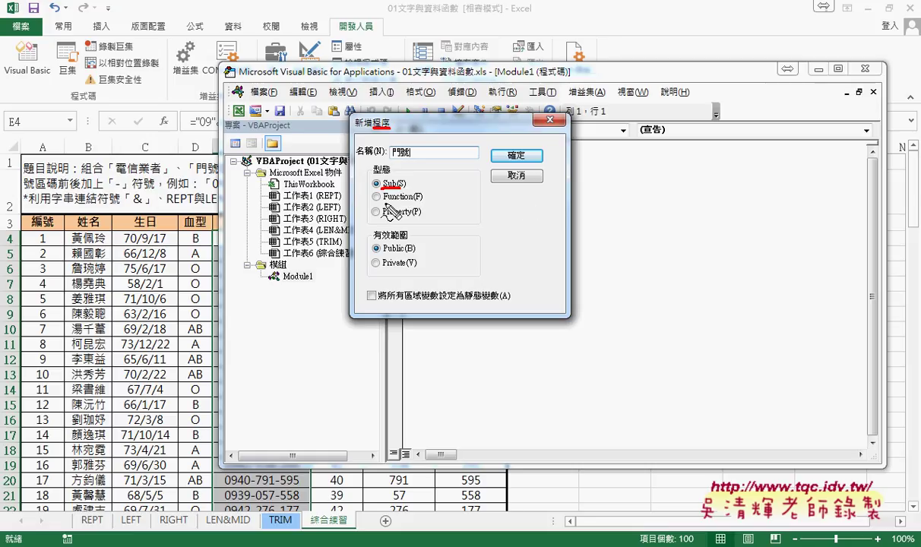
mouse_move(384, 203)
mouse_down()
mouse_move(423, 202)
mouse_move(420, 220)
mouse_up()
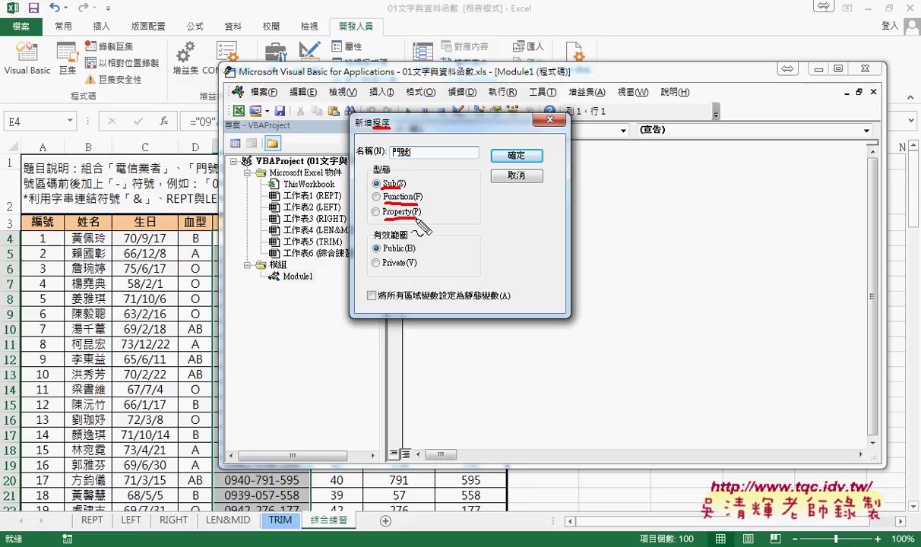
mouse_move(383, 216)
mouse_down()
mouse_move(420, 216)
mouse_move(386, 218)
mouse_move(408, 192)
mouse_move(455, 168)
mouse_move(441, 185)
mouse_move(428, 185)
mouse_up()
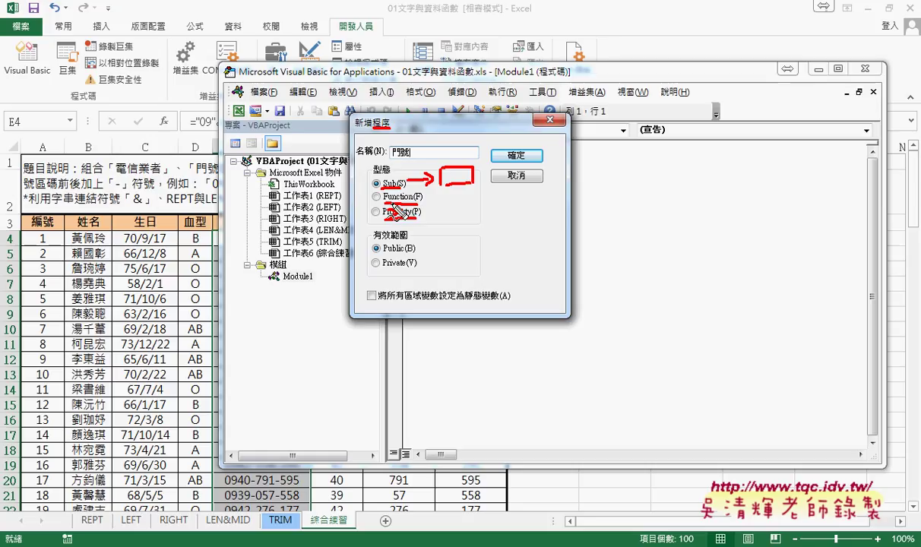
drag(173, 108, 176, 111)
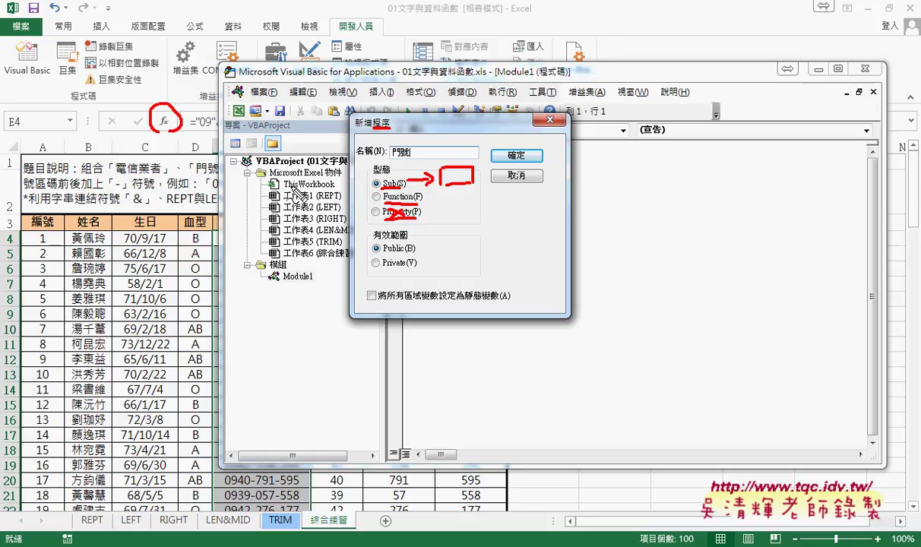
mouse_move(362, 198)
mouse_down()
mouse_move(187, 136)
mouse_move(196, 147)
mouse_up()
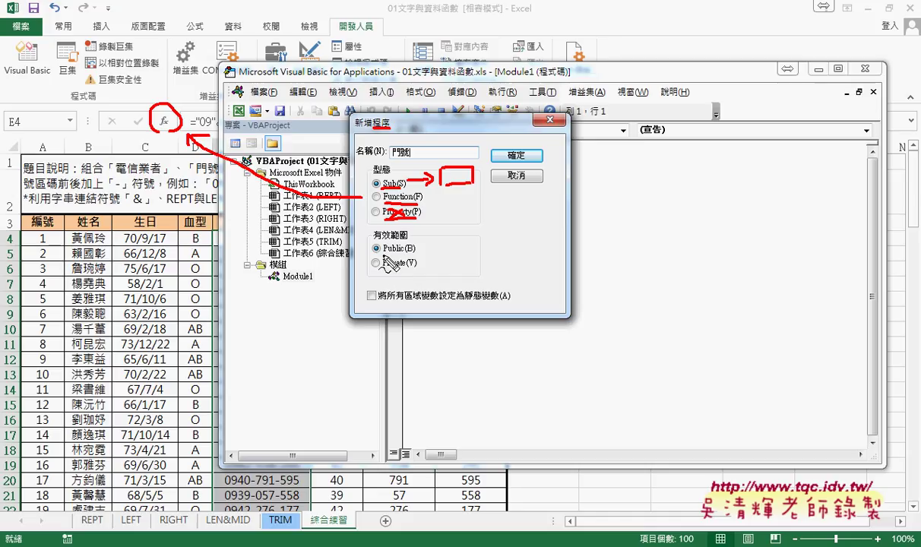
drag(372, 254, 395, 248)
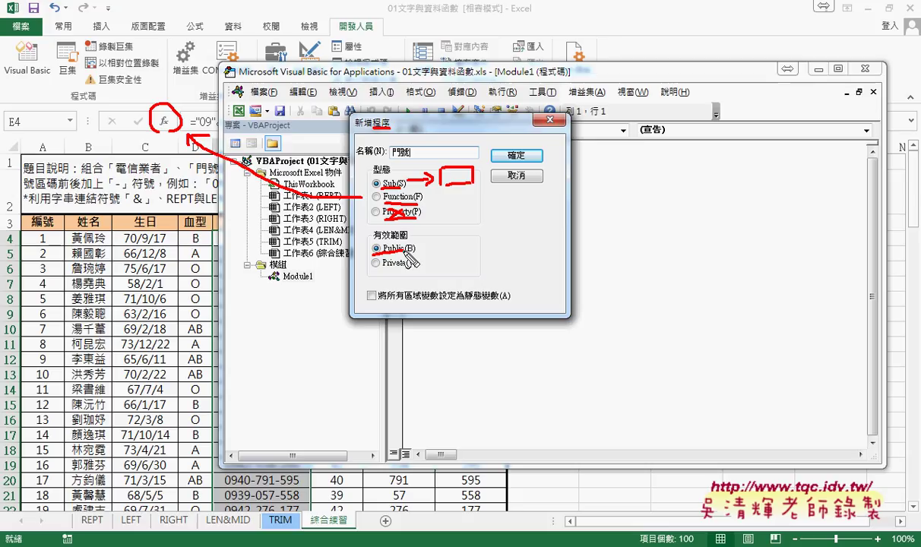
key(Escape)
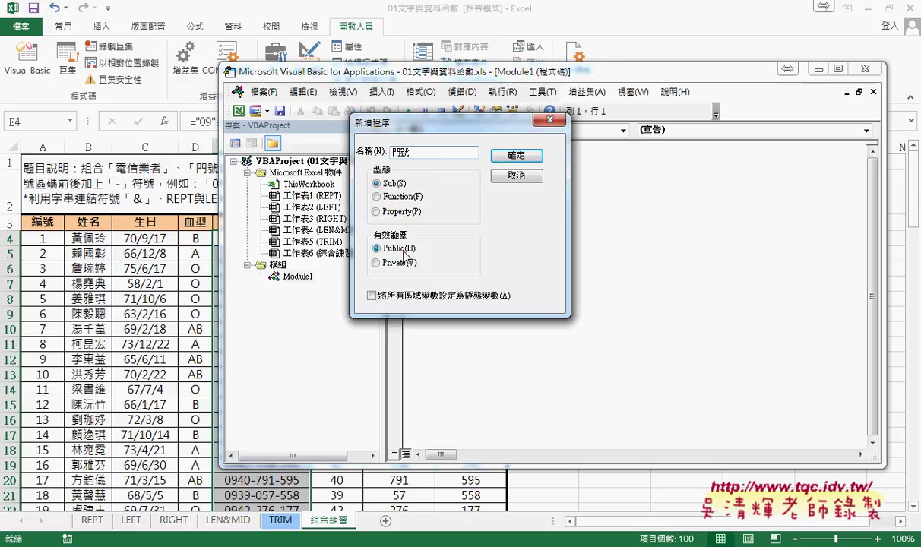
click(514, 156)
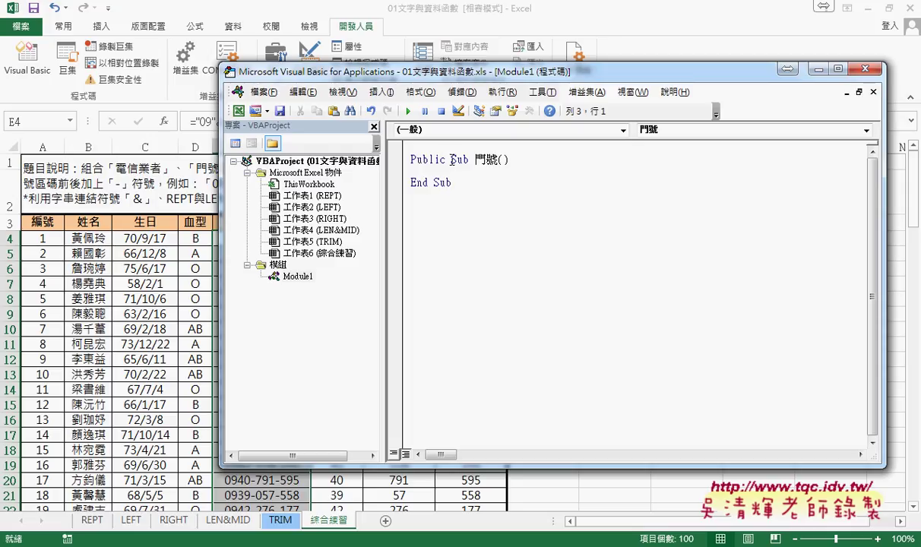
double_click(422, 156)
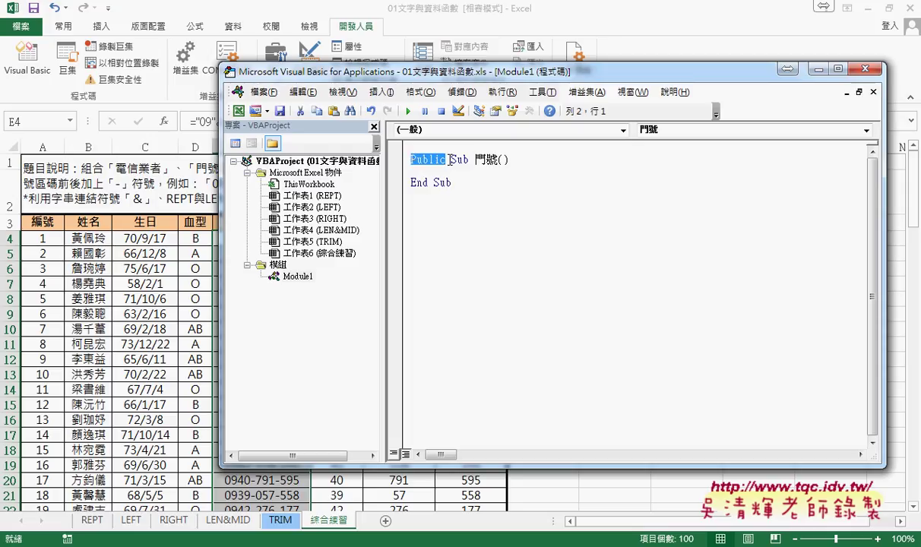
drag(452, 159, 499, 158)
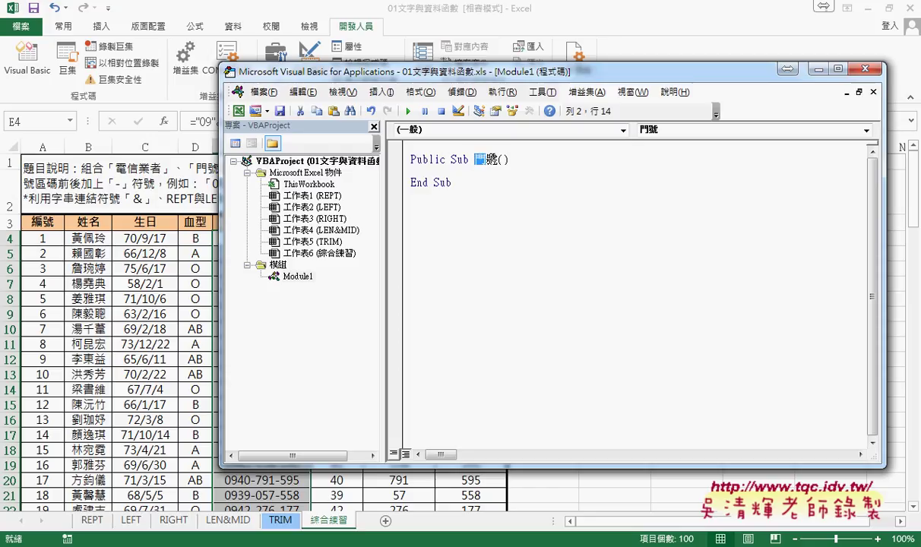
double_click(499, 161)
drag(454, 183, 404, 160)
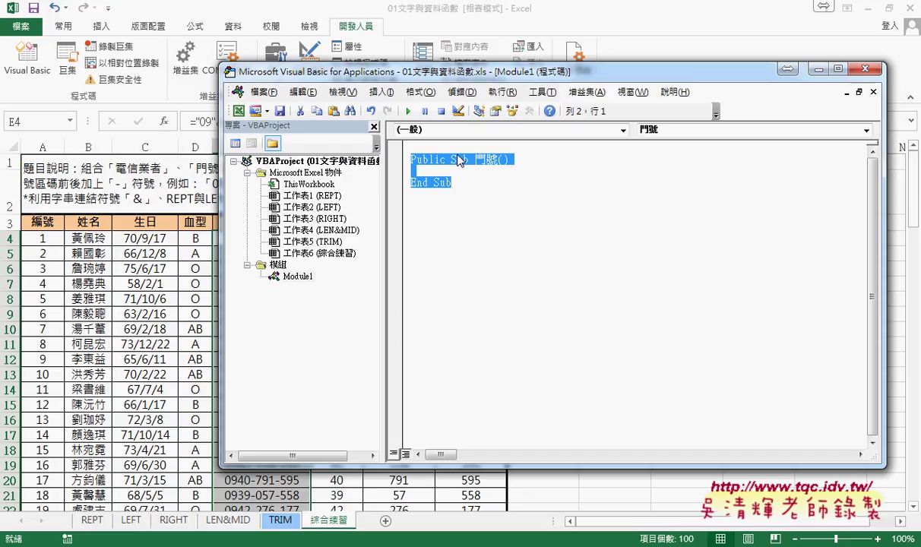
click(431, 145)
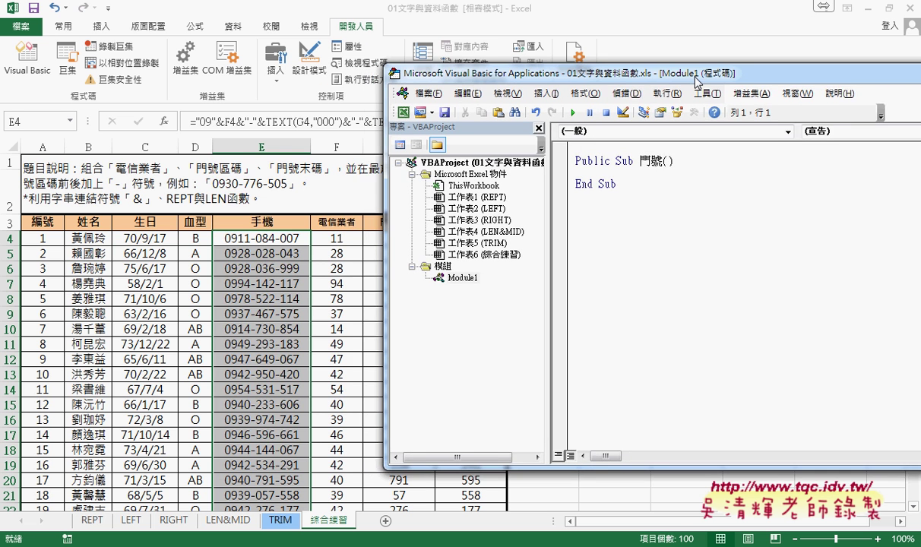
Delete the phone numbers in column E from E4 downward.
drag(530, 71, 672, 78)
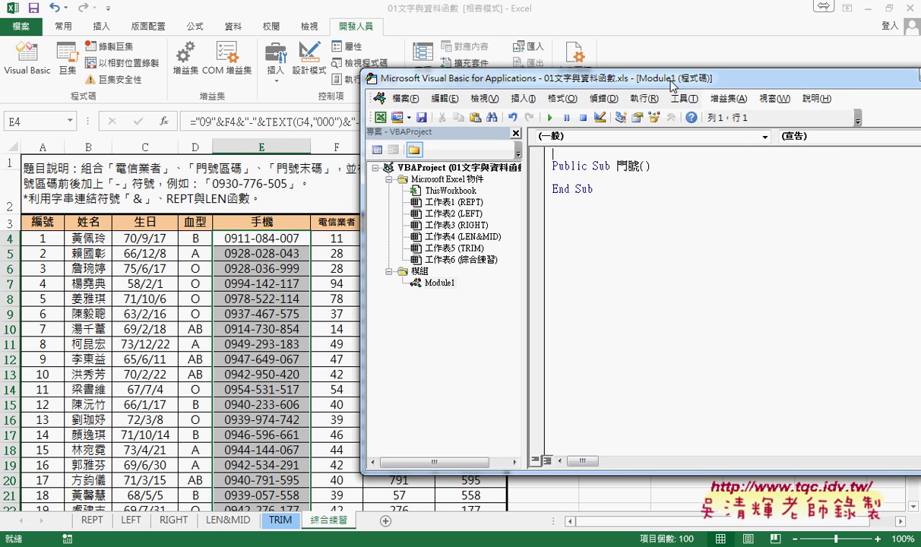
click(271, 240)
key(ctrl+shift+Down)
key(Delete)
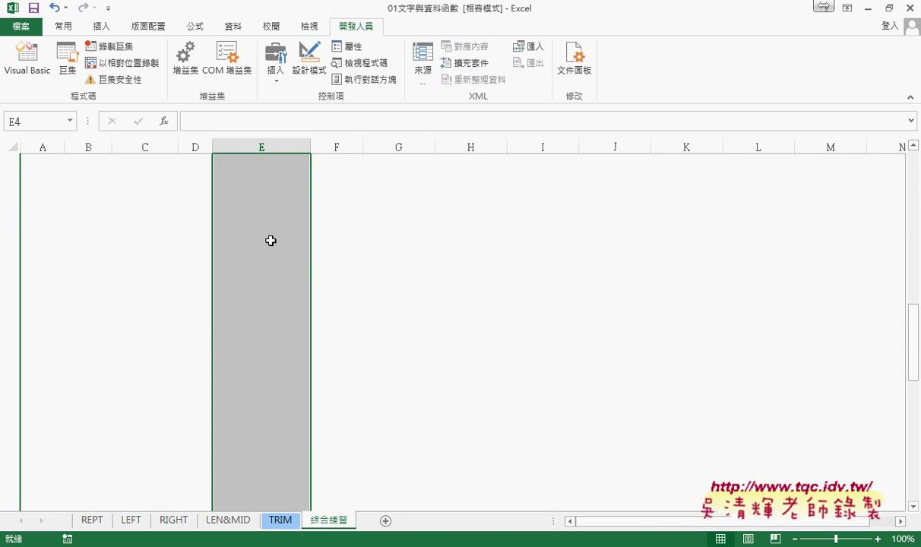
key(ctrl+BackSpace)
click(278, 242)
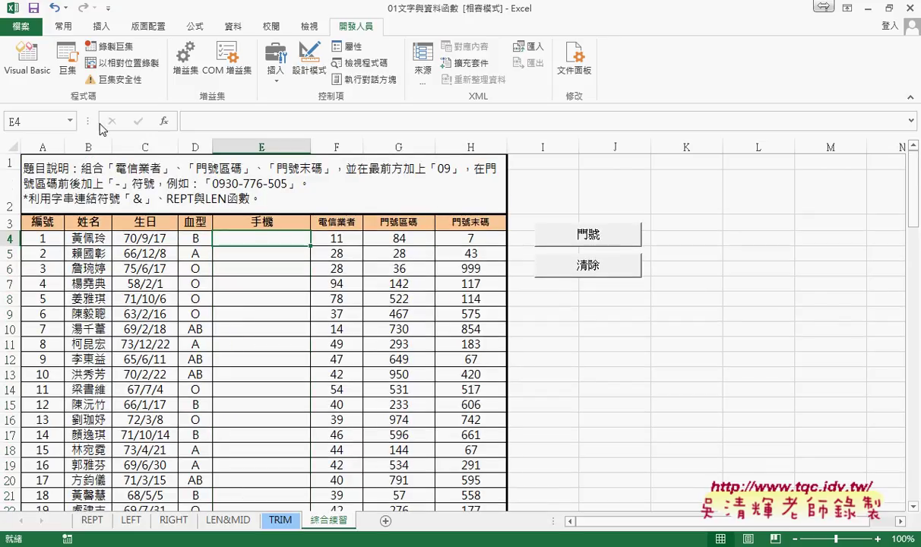
Return to the VBA editor and indent the blank line inside 門號.
click(28, 61)
drag(547, 89, 571, 81)
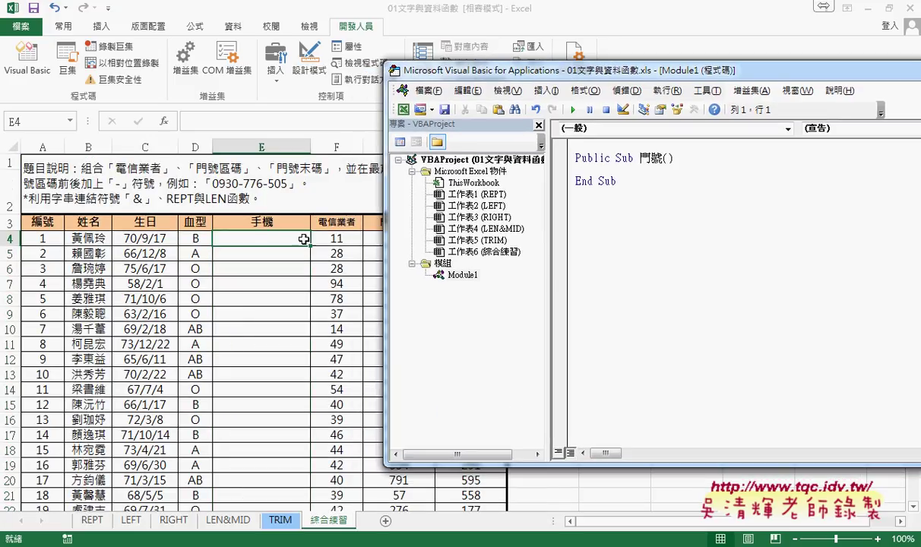
click(604, 171)
key(Tab)
In English input, write Cells(4,"E") = "09" & in the 門號 macro.
key(ctrl+space)
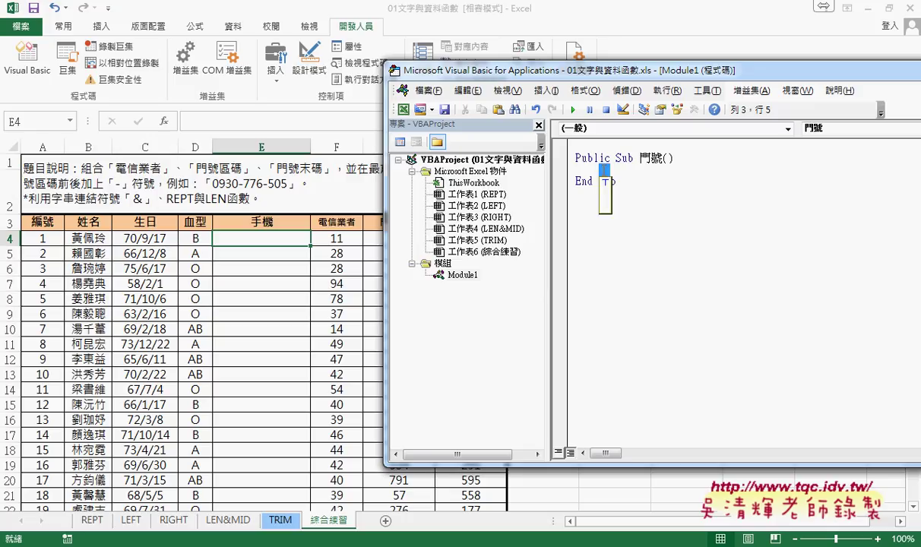
text(de)
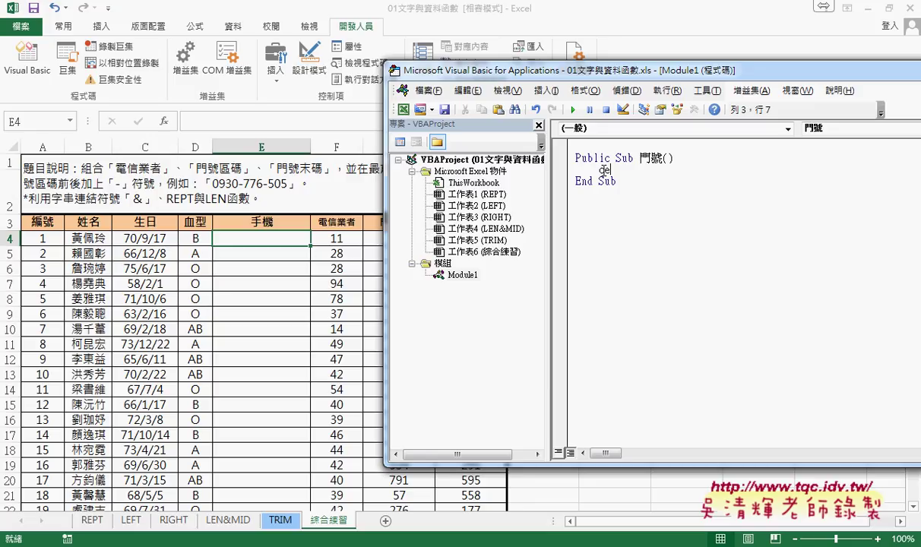
text(lls)
text(()
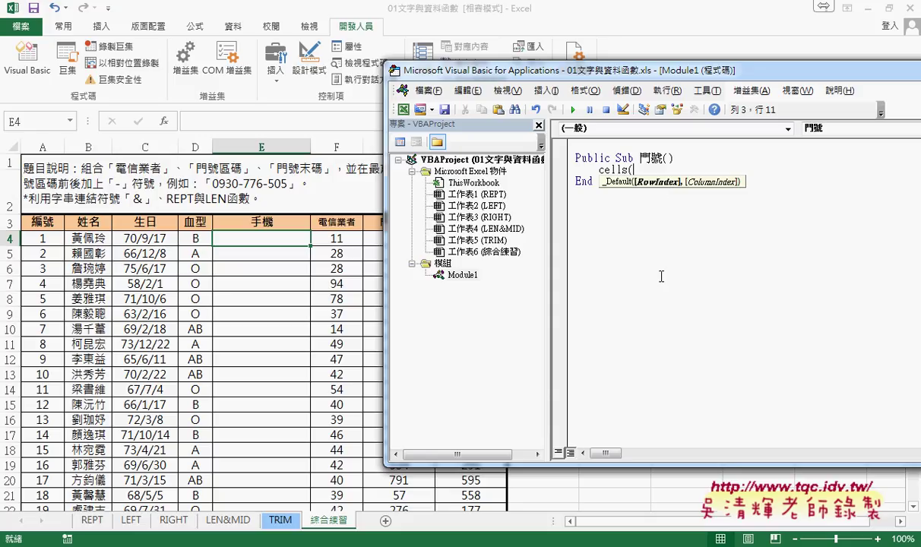
text(4)
text(,)
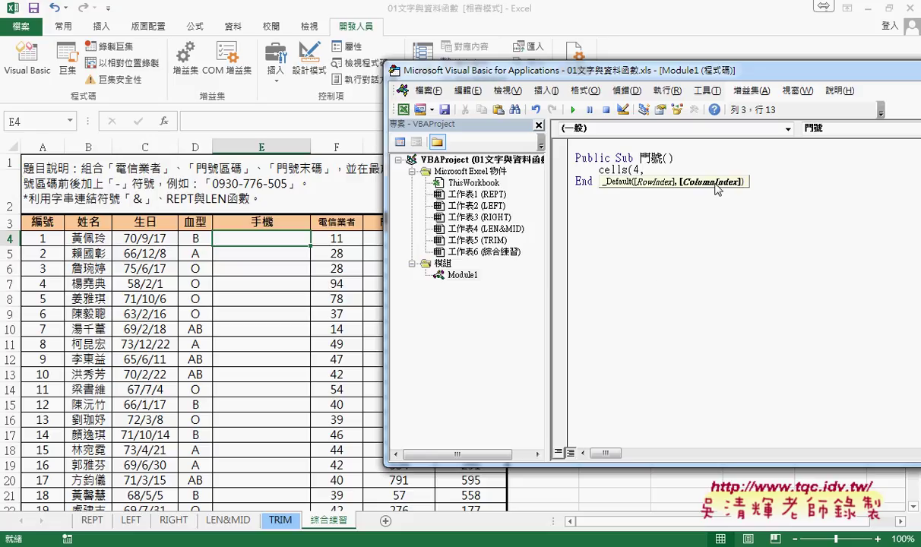
text(5)
text(")
text(E)
text(")
text())
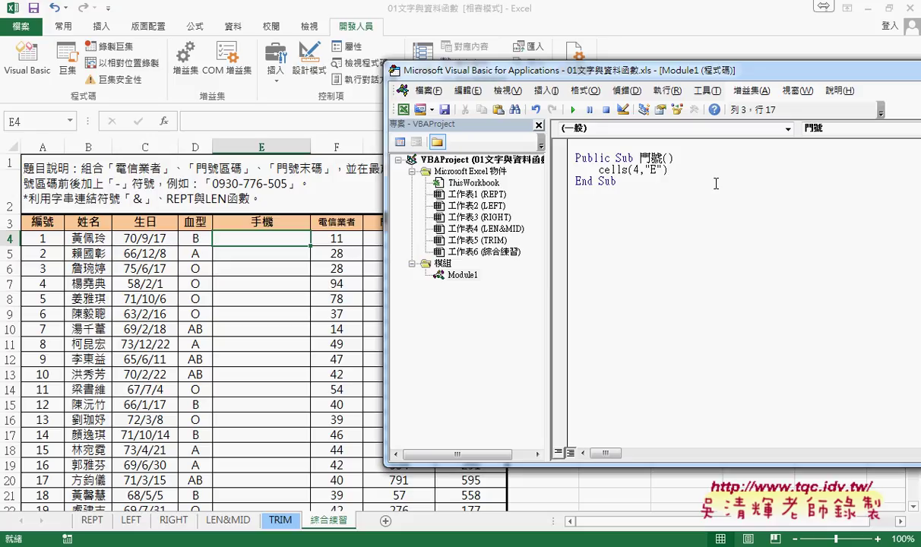
text(=)
key(shift+Left)
drag(756, 181, 771, 183)
mouse_move(728, 161)
mouse_down()
mouse_move(639, 162)
mouse_move(635, 174)
mouse_up()
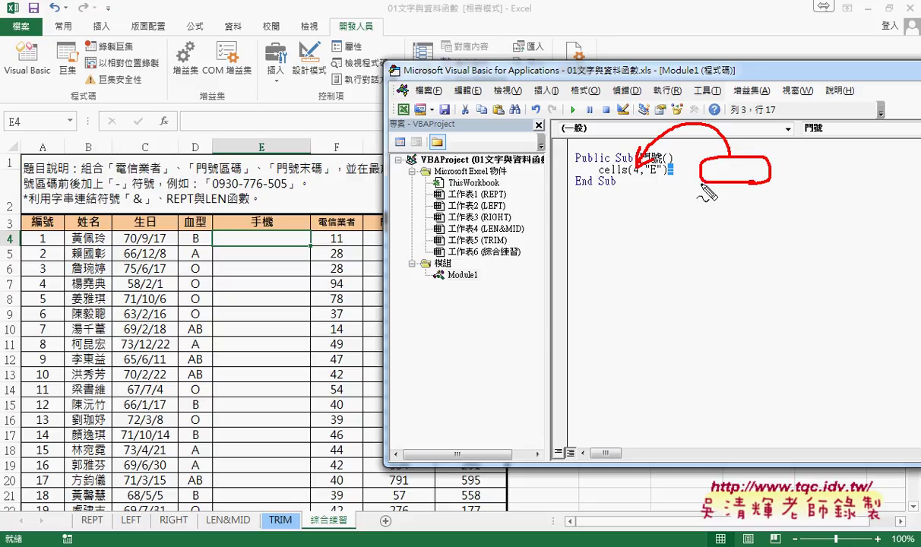
key(Escape)
text(=)
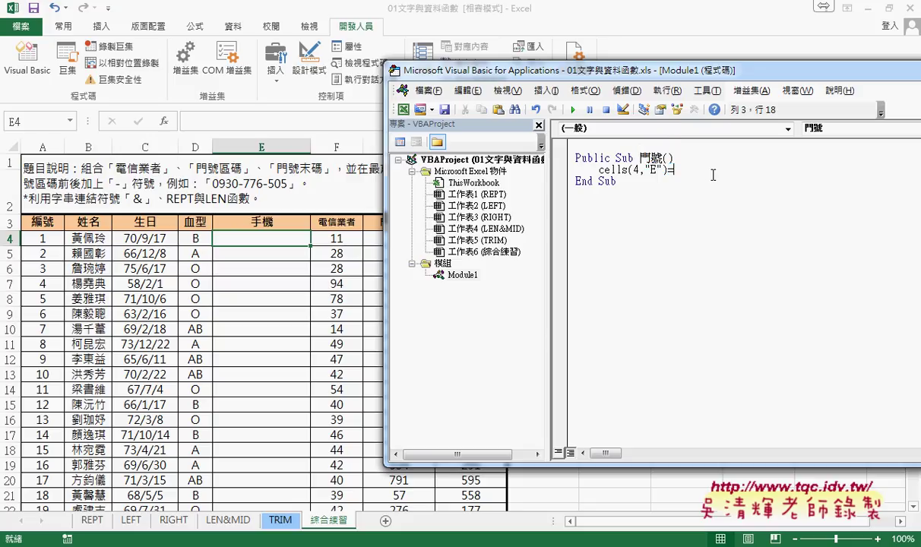
text("09)
text(")
text(&)
key(BackSpace)
text(&)
Finish the line with Cells(4,"F"), made from a pasted copy of the E reference.
drag(599, 170, 667, 171)
key(ctrl+c)
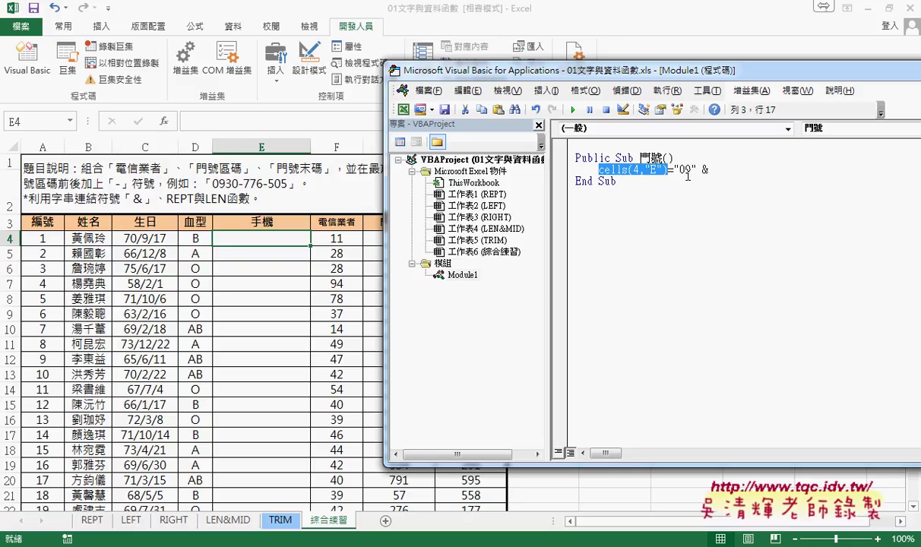
click(765, 169)
key(ctrl+v)
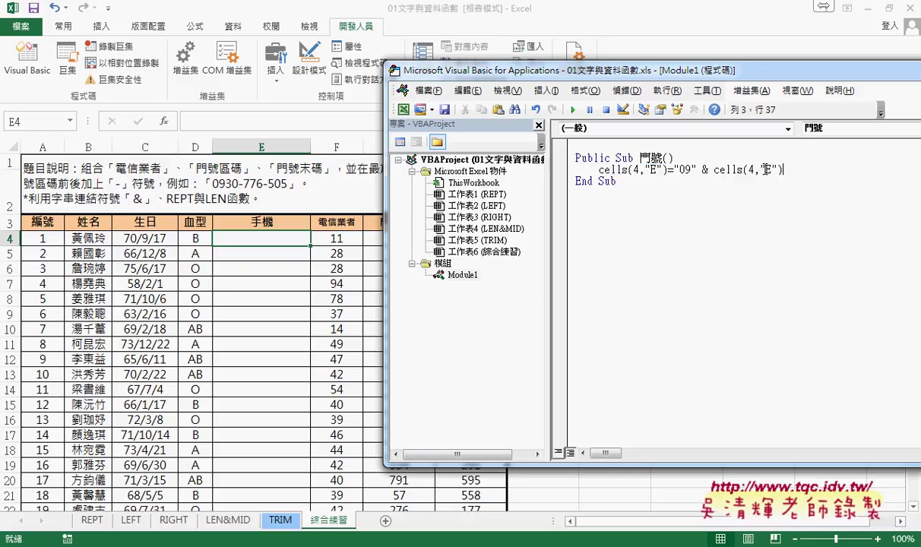
double_click(767, 170)
text(F)
click(714, 169)
drag(784, 170, 676, 171)
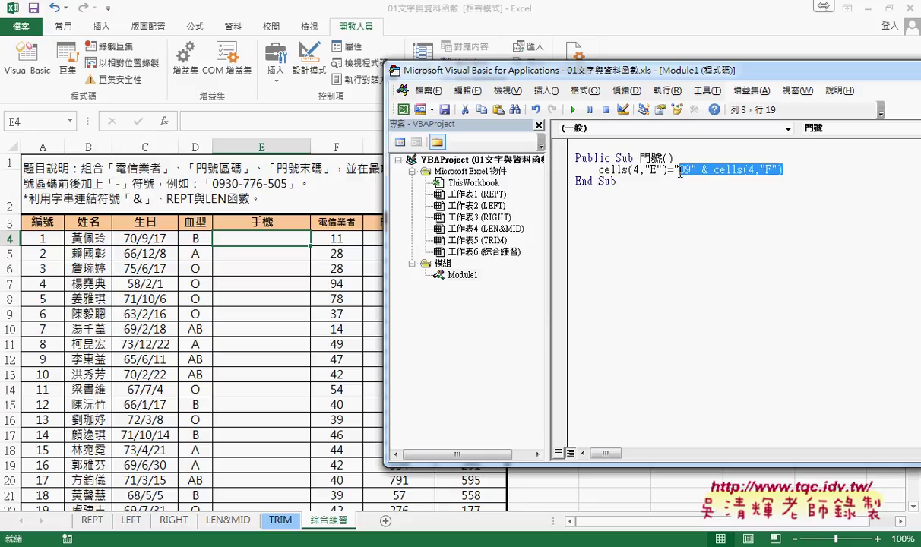
click(630, 169)
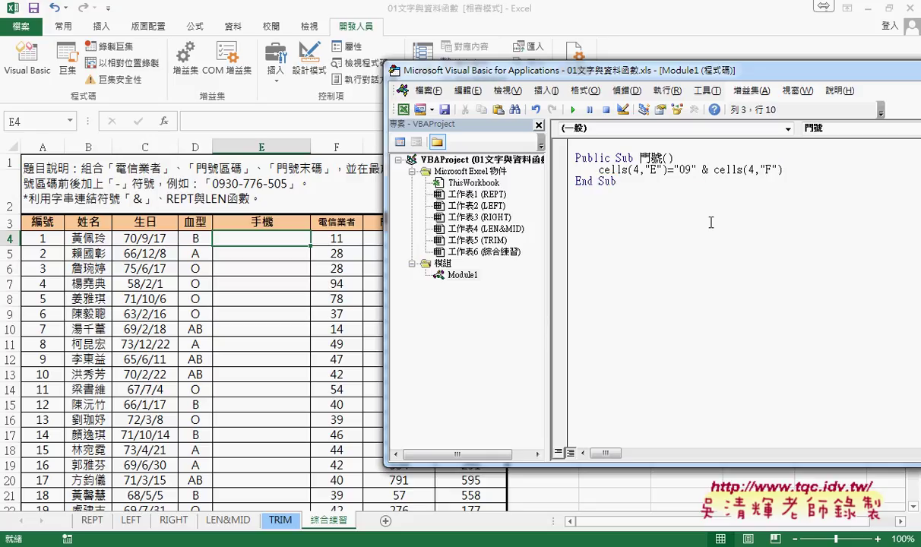
key(Up)
key(Down)
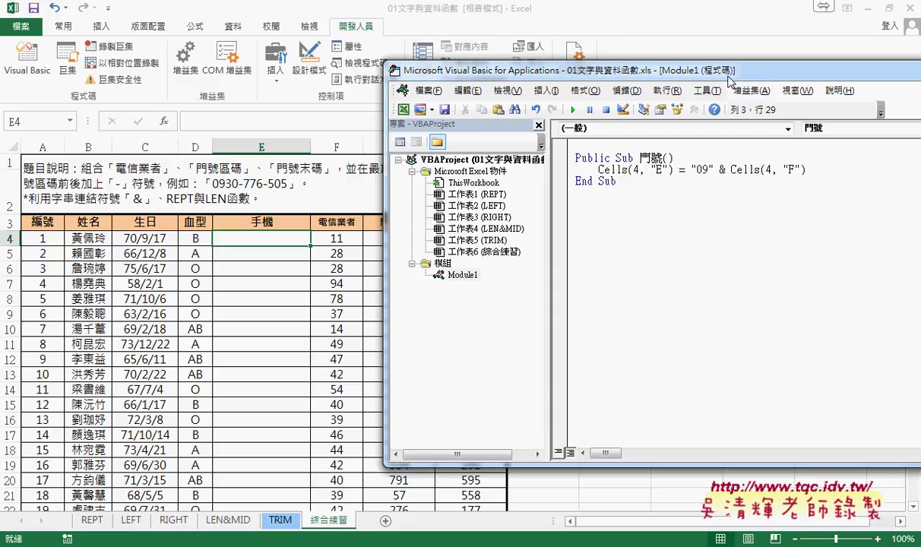
drag(729, 77, 768, 75)
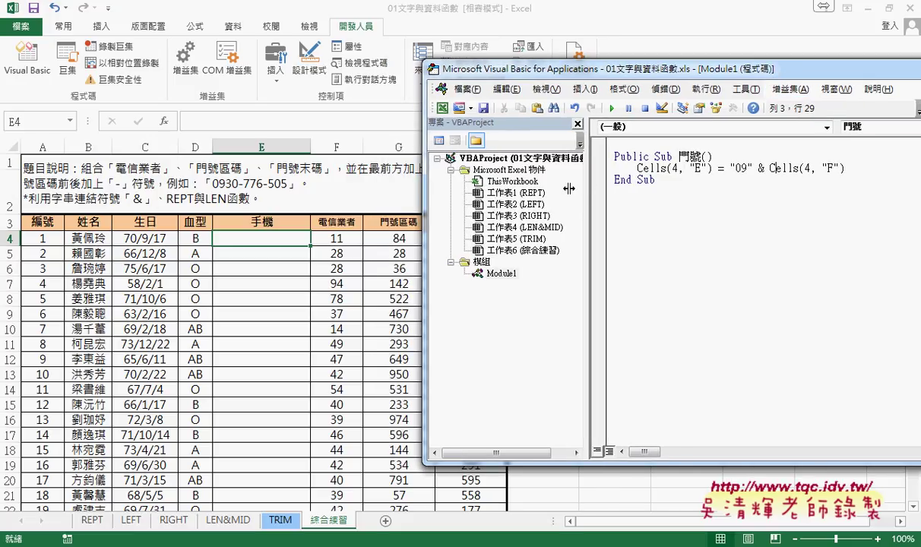
drag(569, 188, 549, 189)
Run 門號 so E4 shows 911, its leading zero dropped.
click(639, 168)
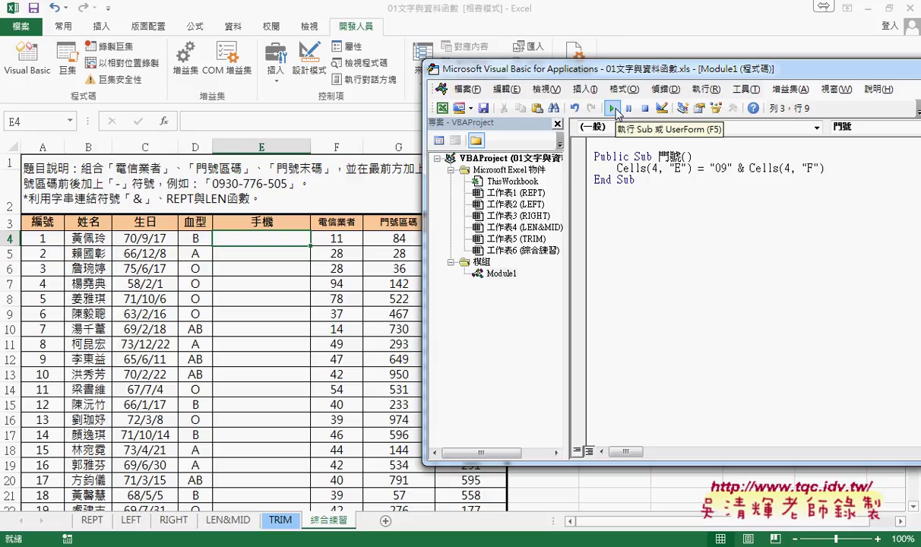
click(613, 108)
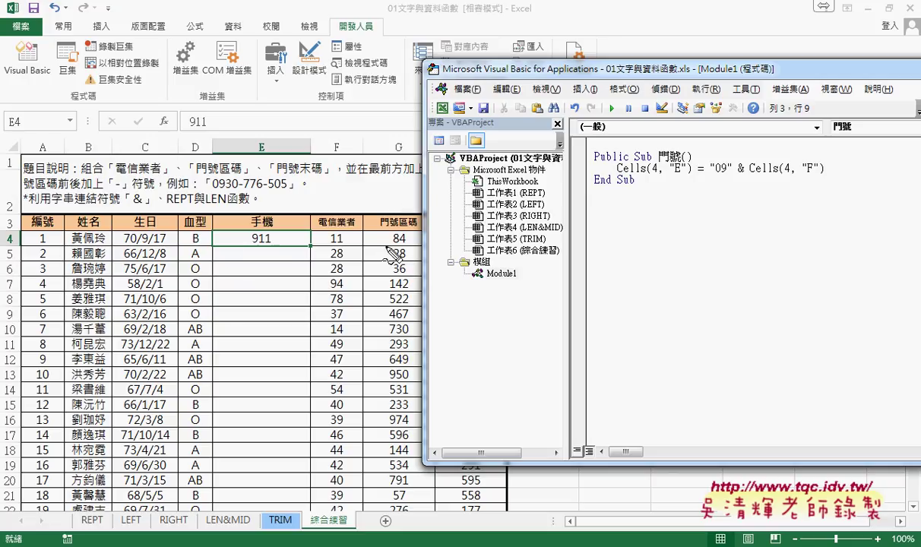
drag(245, 251, 243, 257)
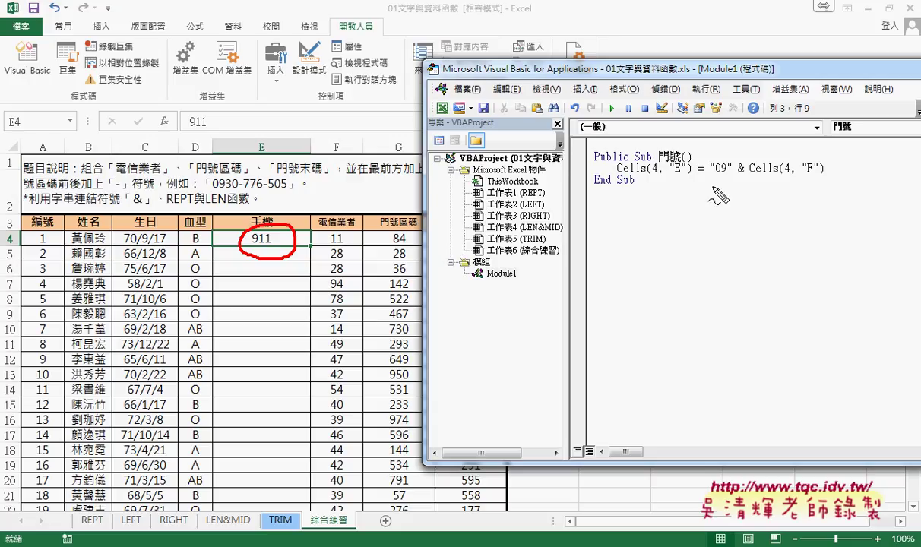
mouse_move(714, 175)
mouse_down()
mouse_move(808, 174)
mouse_move(684, 186)
mouse_move(680, 179)
mouse_up()
mouse_move(339, 244)
mouse_down()
mouse_move(305, 259)
mouse_move(315, 239)
mouse_up()
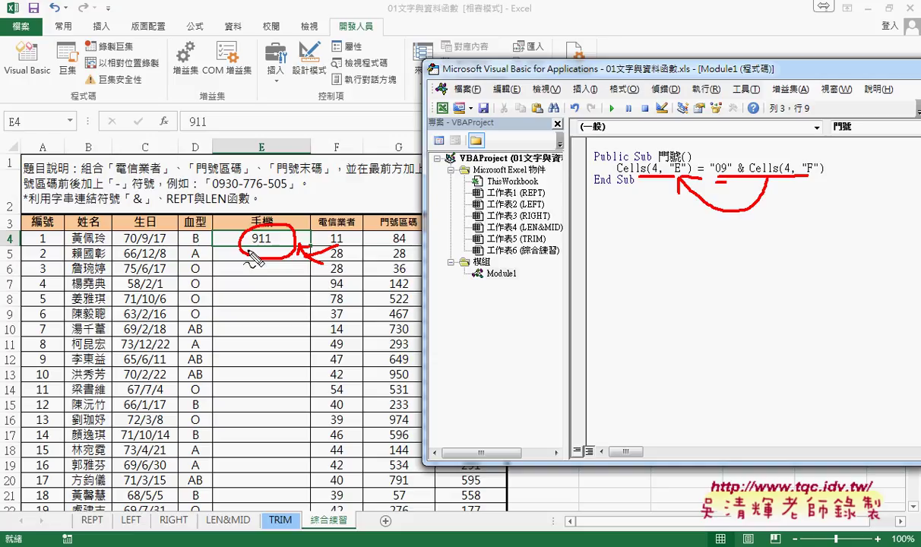
key(Escape)
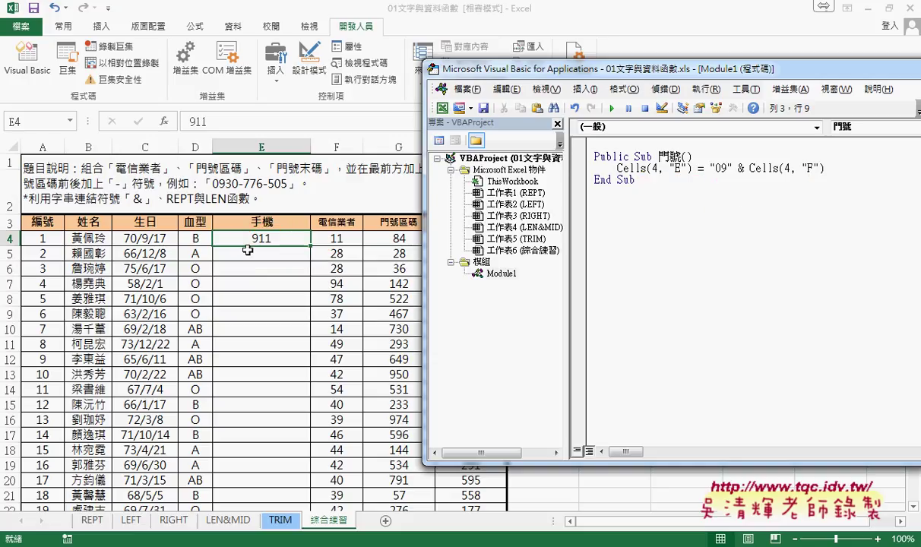
Append & "-" to the Cells line and run the macro to test it.
click(798, 167)
text(& )
text("-")
drag(572, 172, 538, 172)
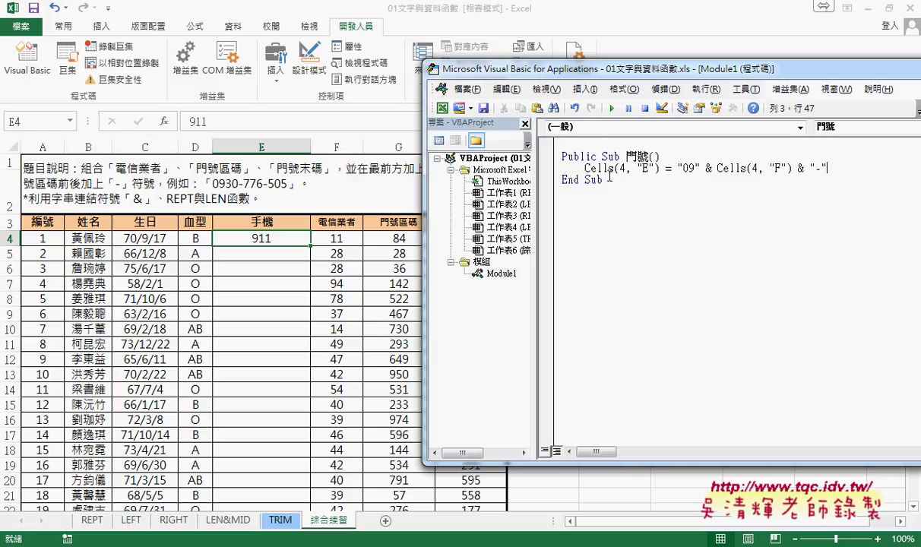
click(671, 167)
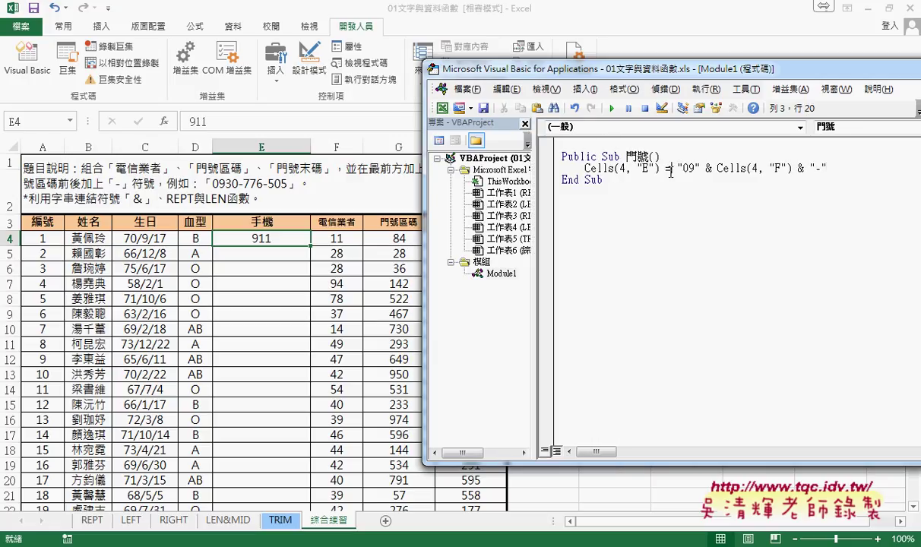
click(612, 111)
drag(714, 70, 564, 74)
click(704, 173)
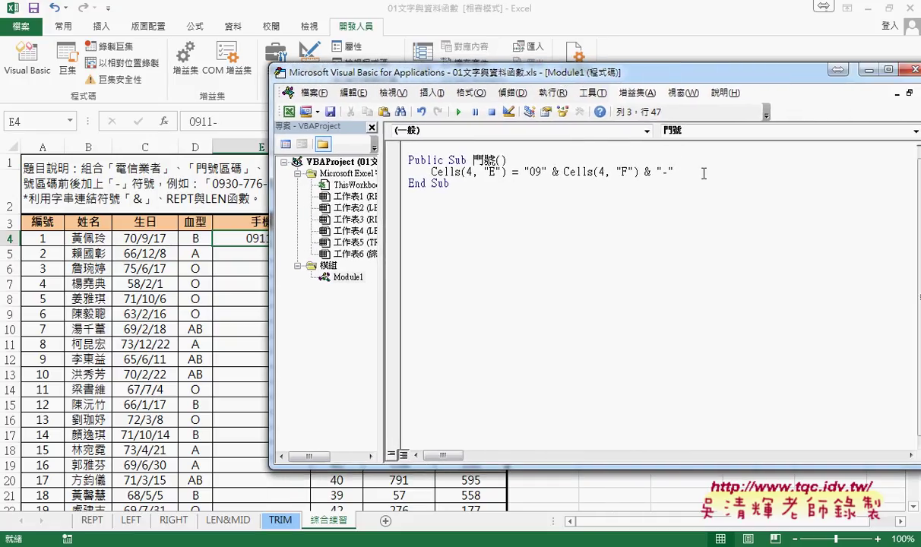
Append Cells(4,"G"), another "-" and Cells(4,"H") by pasting and editing copied references.
text( &)
mouse_move(578, 73)
mouse_down()
mouse_move(429, 273)
mouse_move(396, 280)
mouse_up()
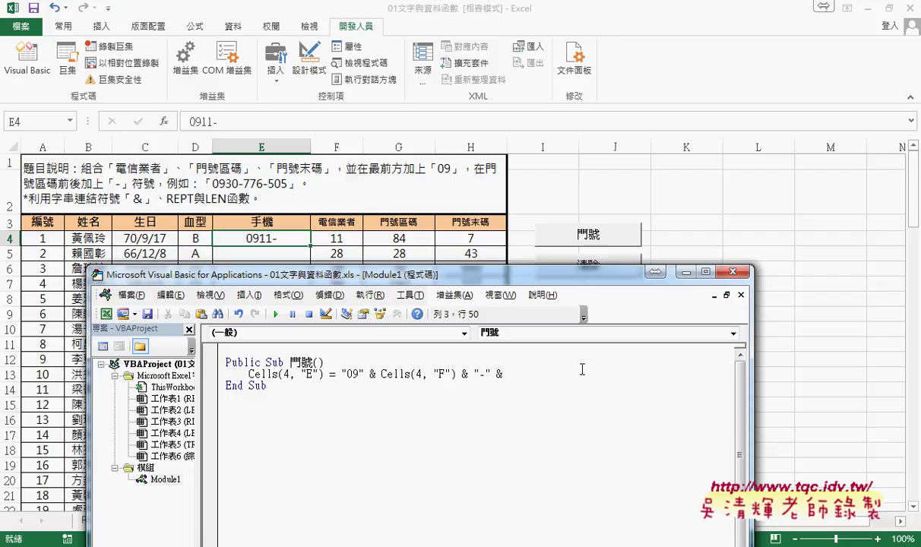
drag(378, 374, 457, 373)
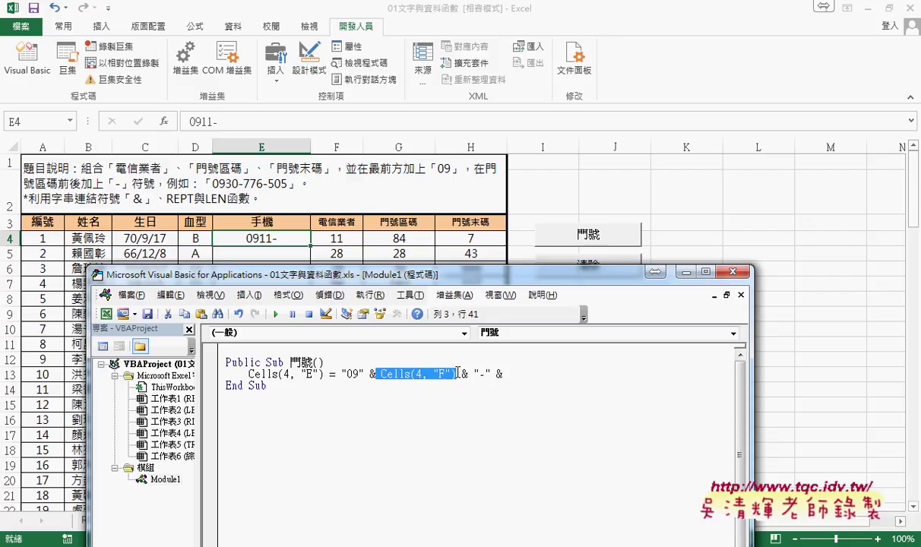
click(531, 376)
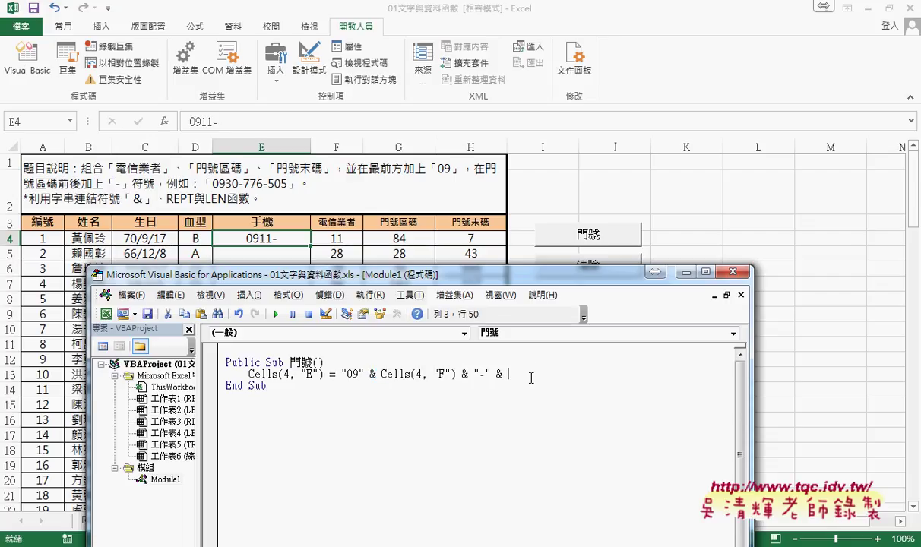
text(Cells(4, "F"))
double_click(575, 374)
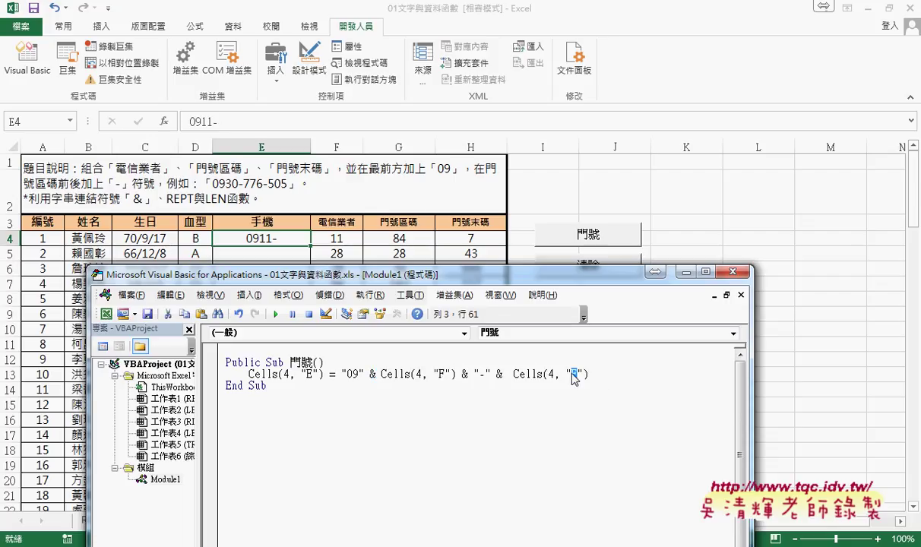
text(G)
drag(590, 374, 467, 377)
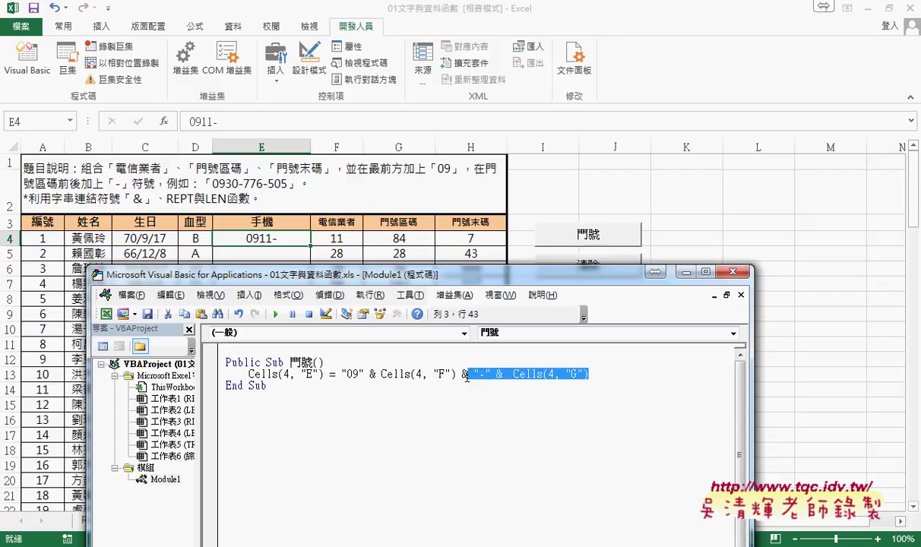
click(601, 374)
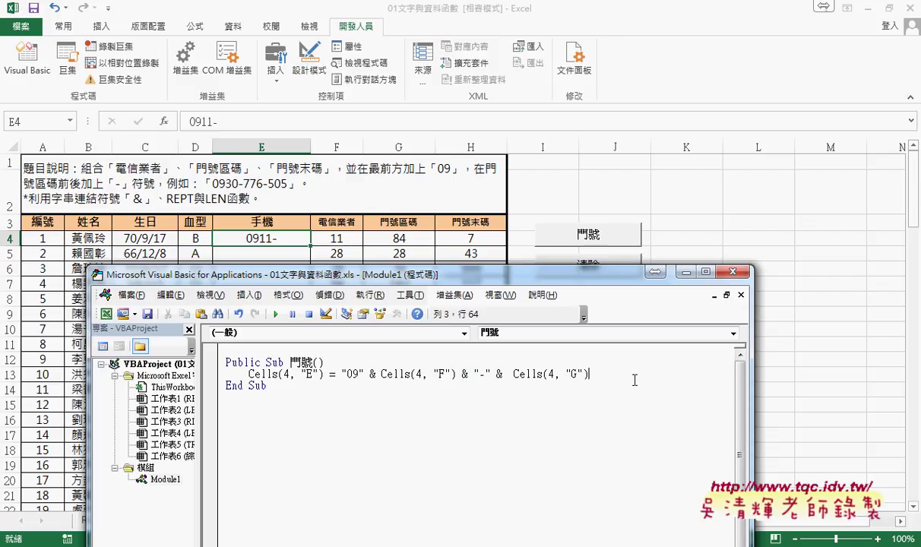
text(& "-" &  Cells(4, "G"))
double_click(706, 374)
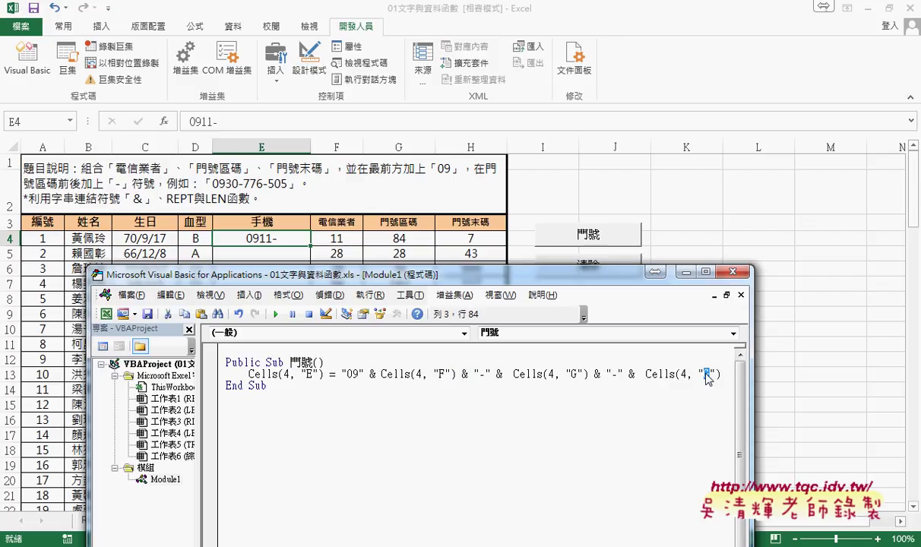
text(H)
Run 門號 to build 0911-84-7 in E4 from F4, G4 and H4.
click(276, 315)
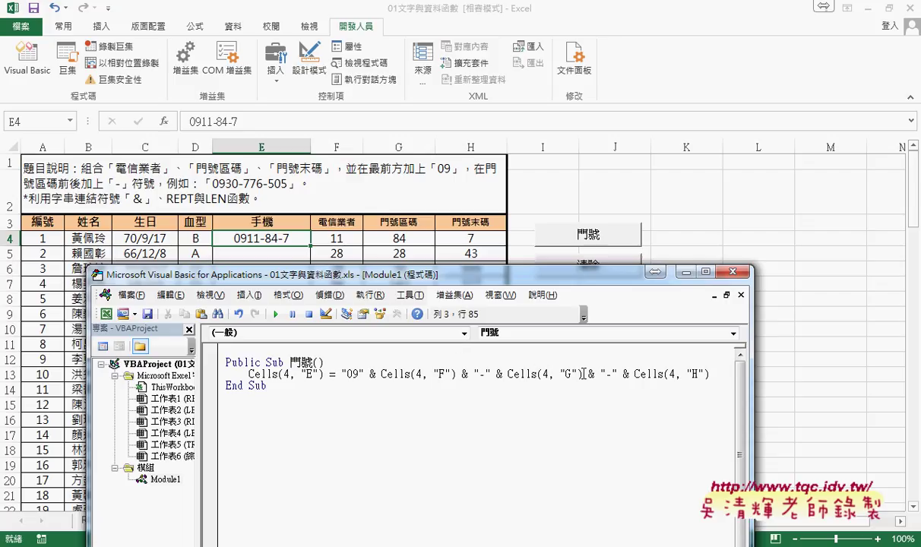
Wrap Cells(4,"G") in Format(..., "000") to pad it to three digits.
drag(583, 374, 508, 374)
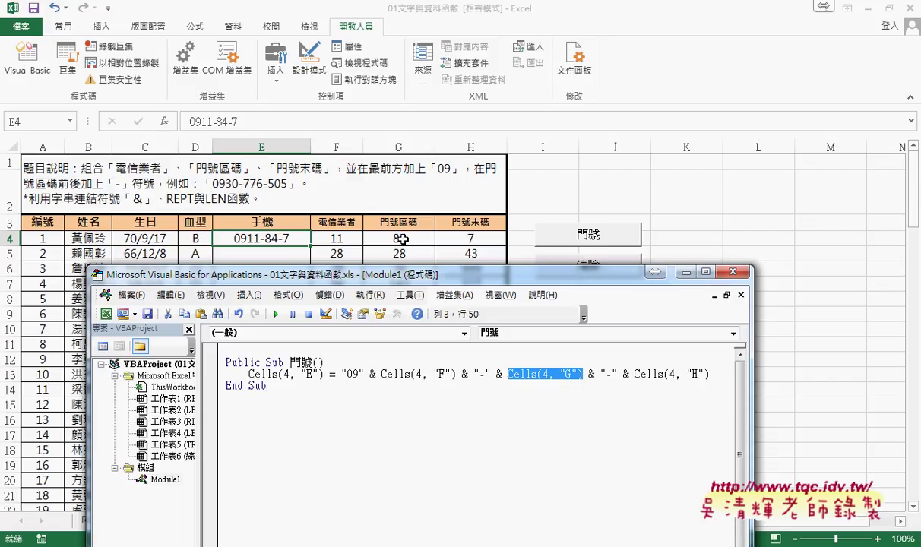
click(509, 374)
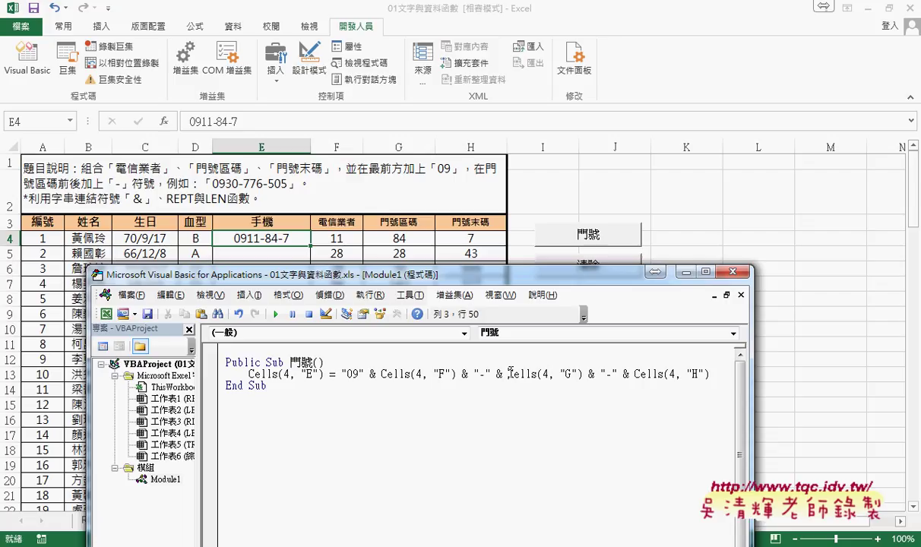
text(f)
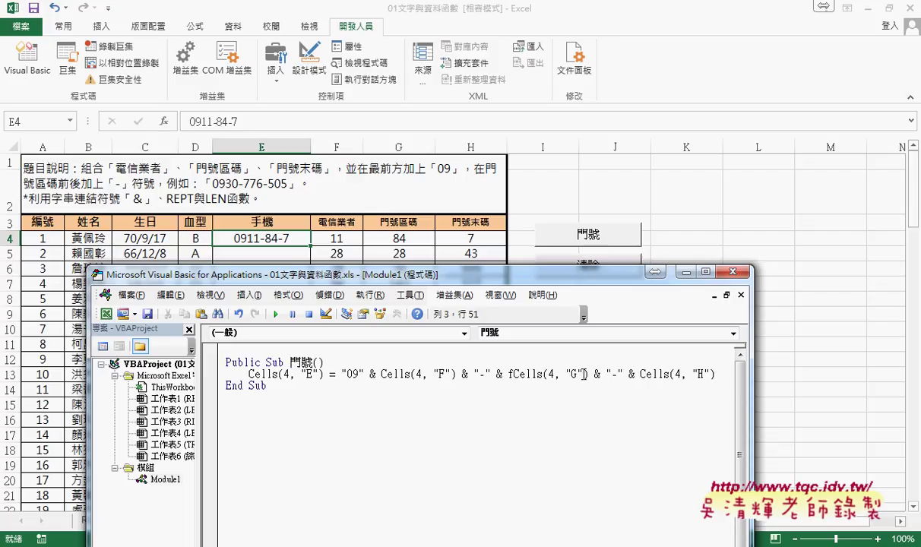
text(orm)
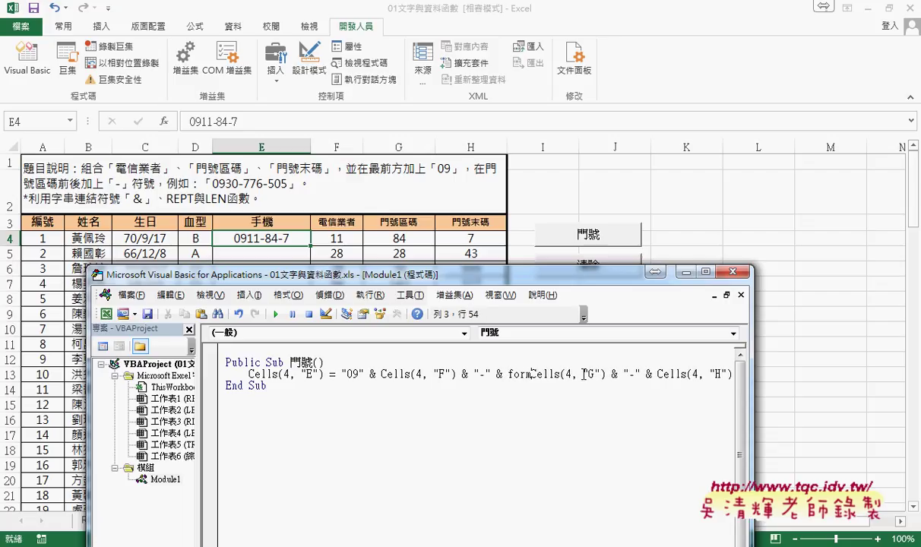
text(at)
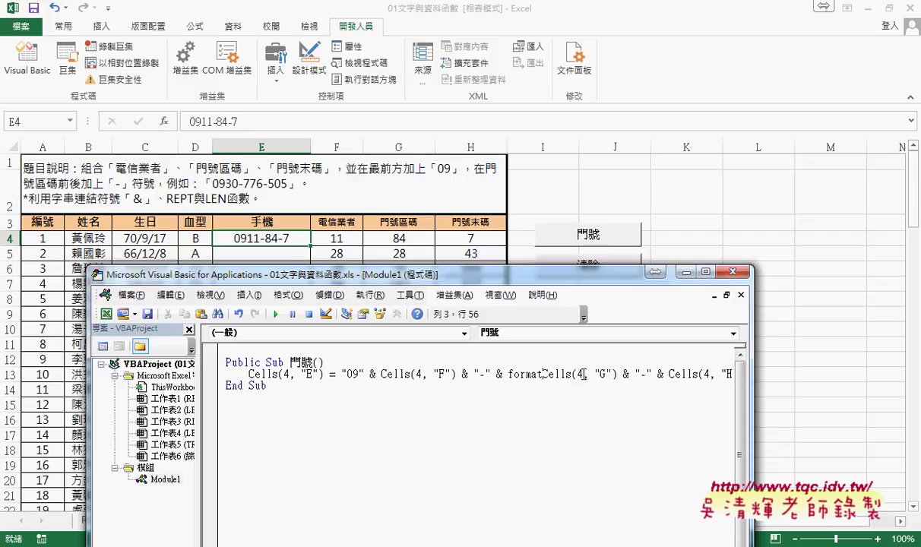
text(()
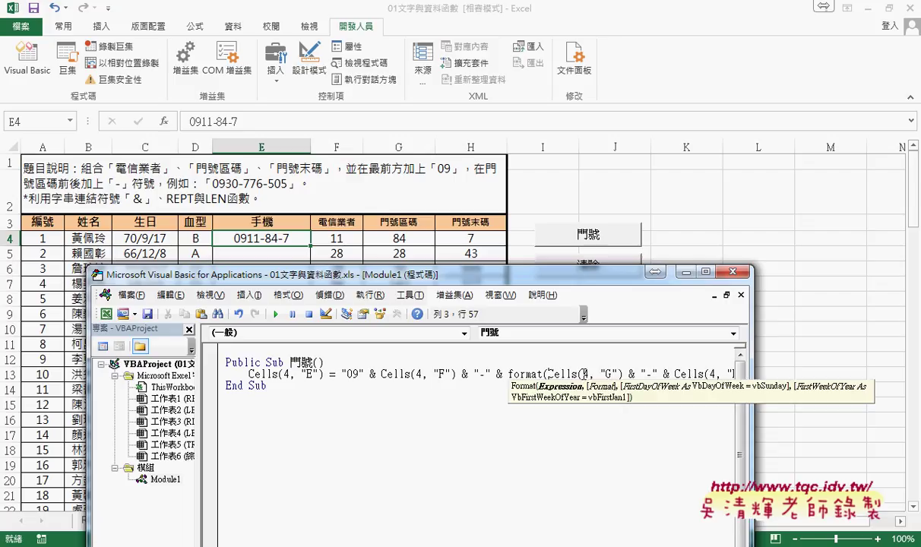
click(623, 374)
text(,")
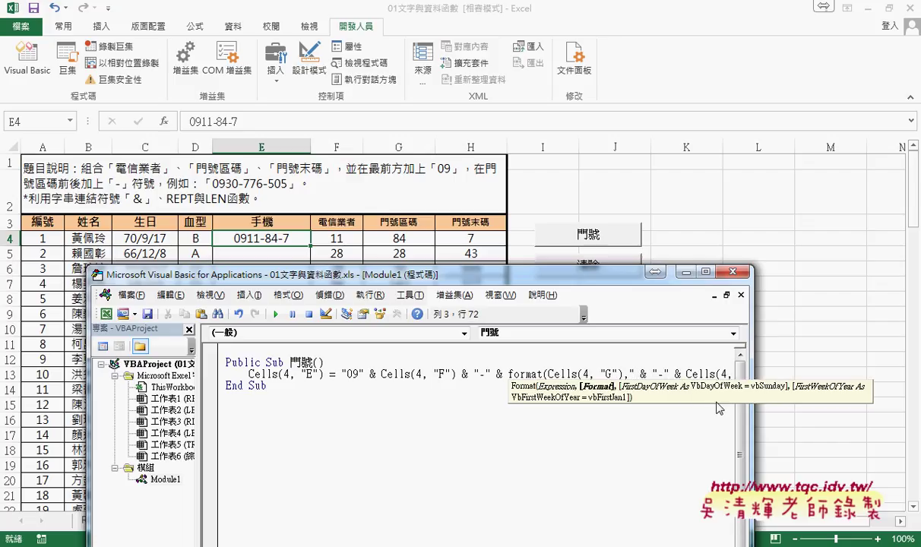
text(000")
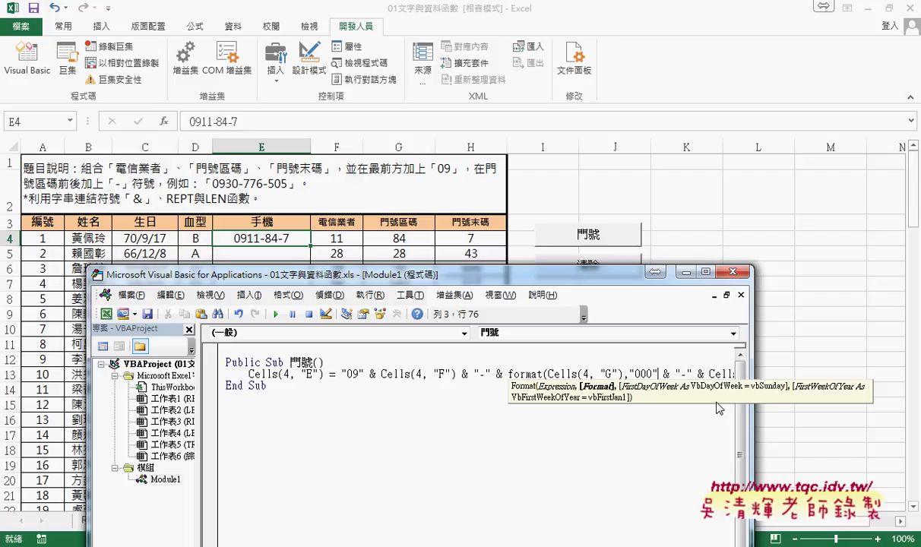
text())
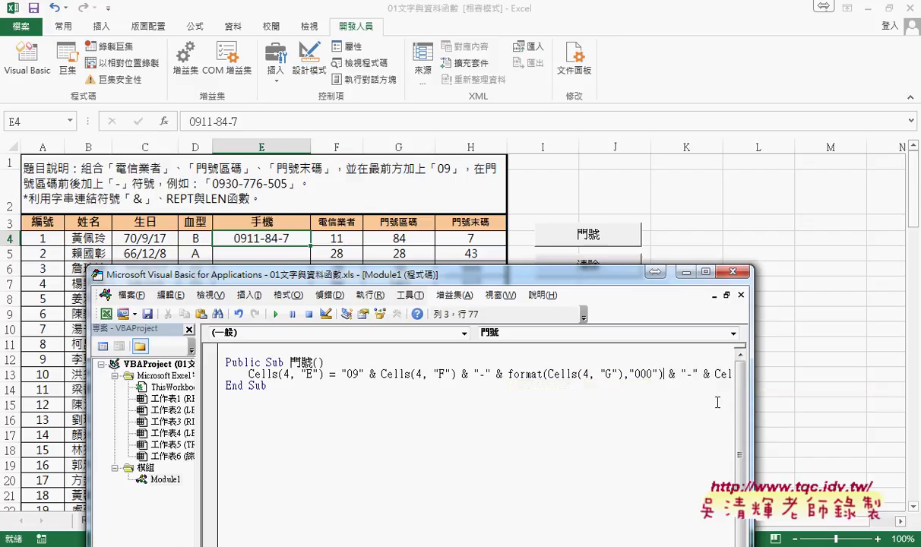
drag(753, 403, 879, 403)
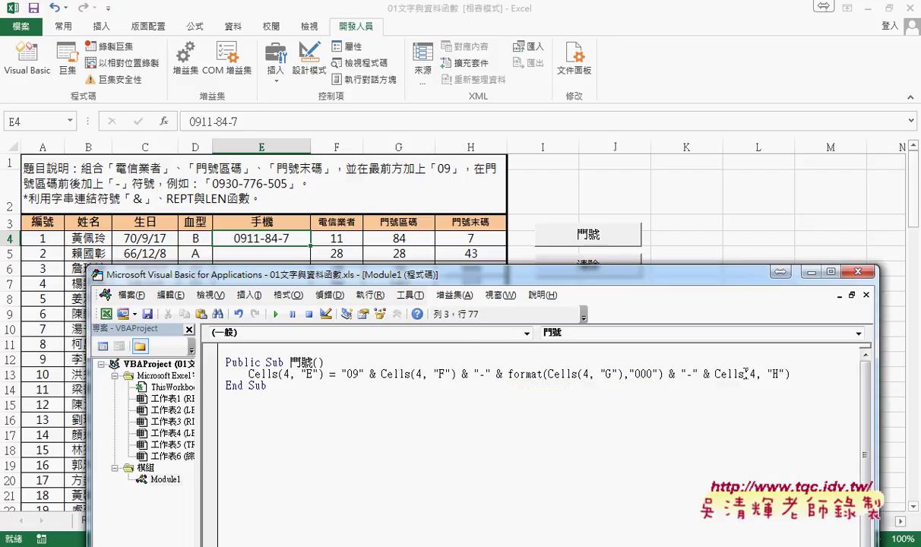
Wrap Cells(4,"H") in Format with the same "000" argument.
drag(508, 374, 718, 378)
click(840, 374)
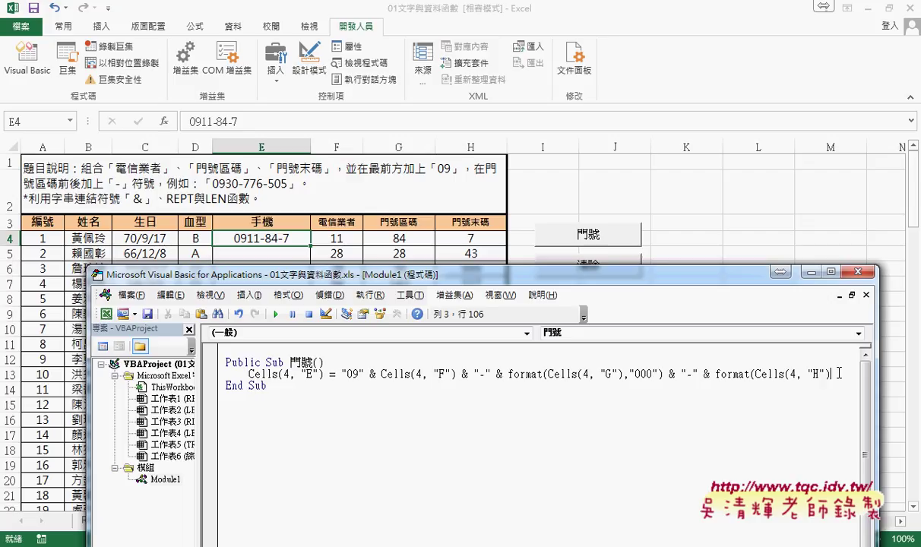
text(,)
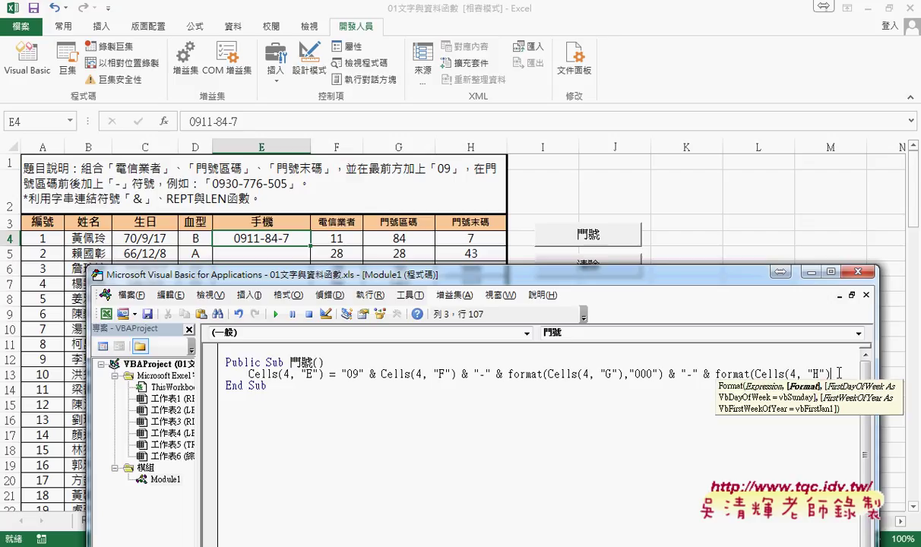
drag(624, 374, 662, 375)
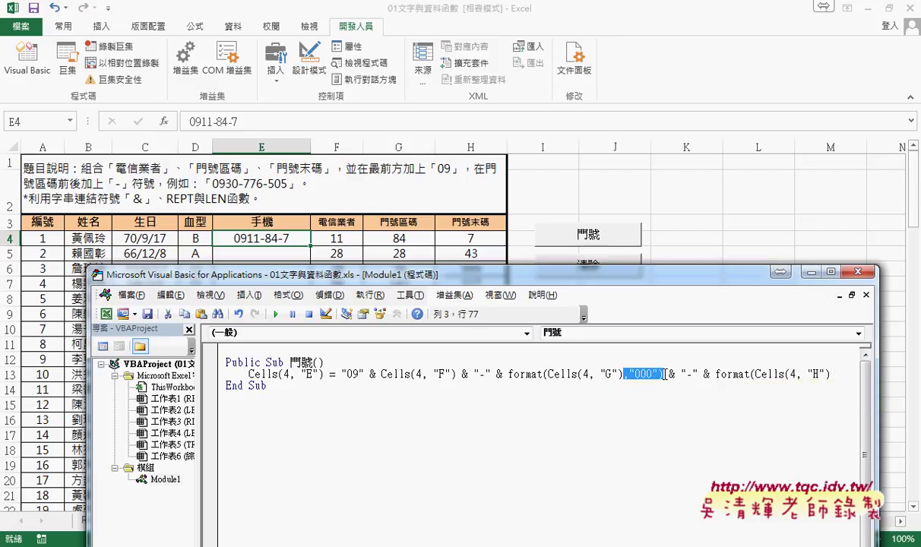
key(ctrl+c)
click(833, 375)
key(ctrl+v)
click(674, 397)
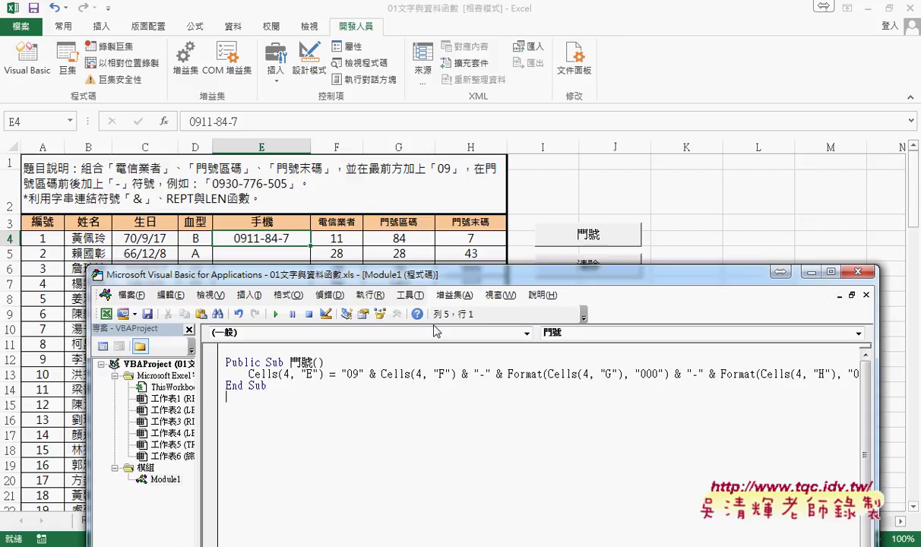
click(279, 314)
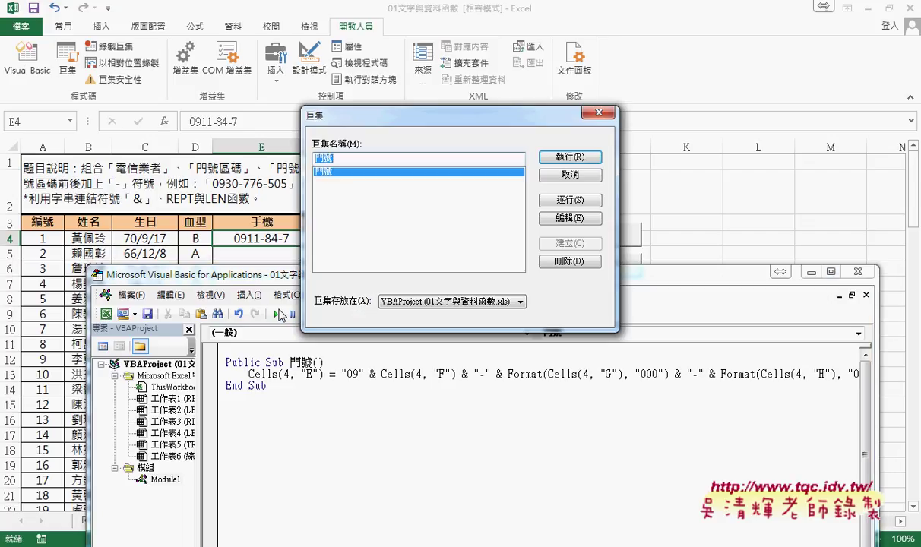
click(575, 175)
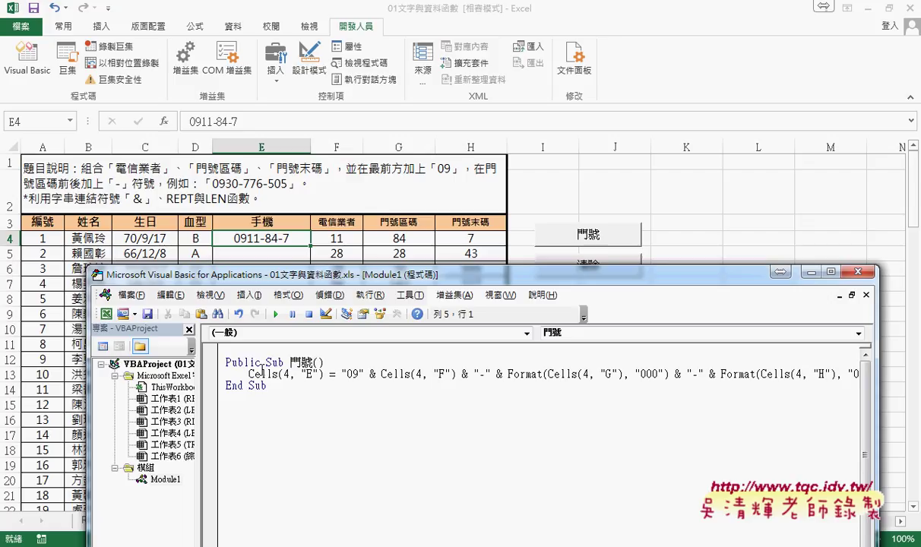
click(252, 374)
click(276, 314)
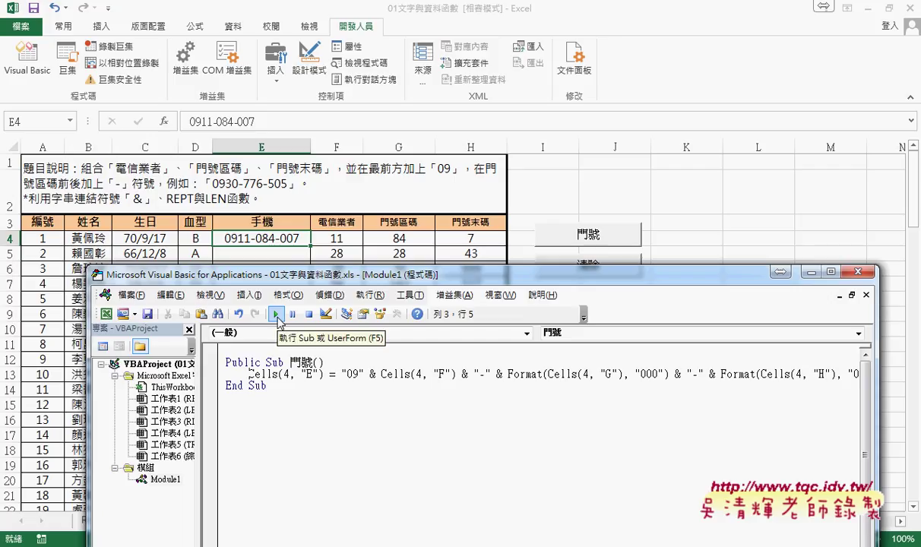
Paste a duplicate of the Cells assignment line above End Sub.
click(213, 376)
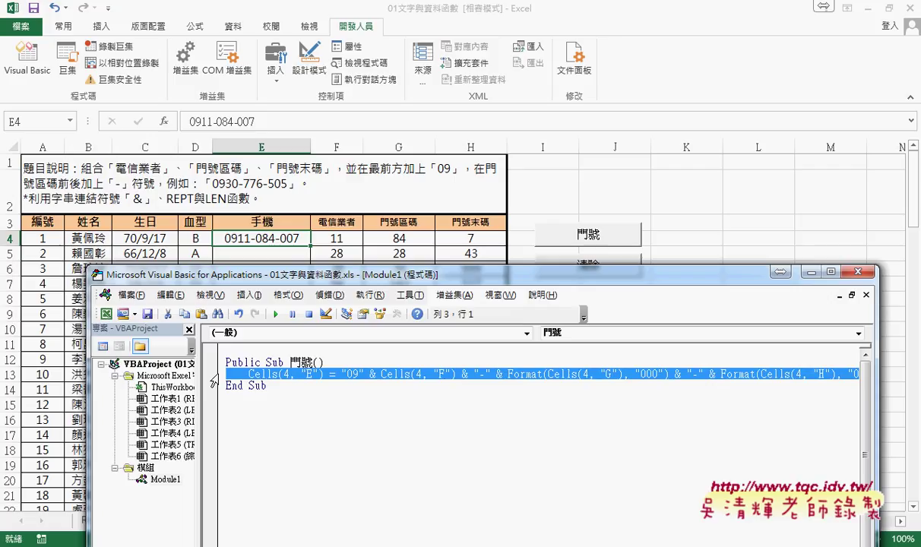
key(ctrl+End)
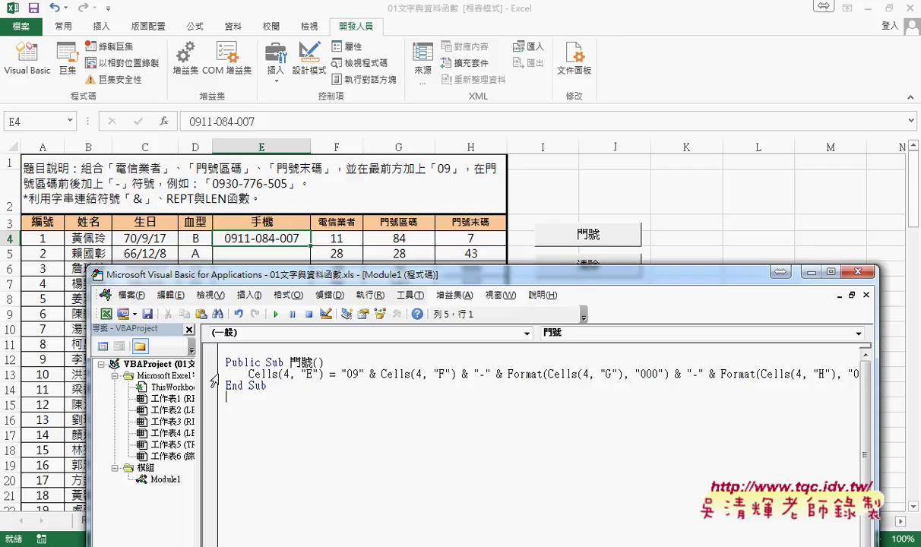
key(Home)
key(Left)
key(Return)
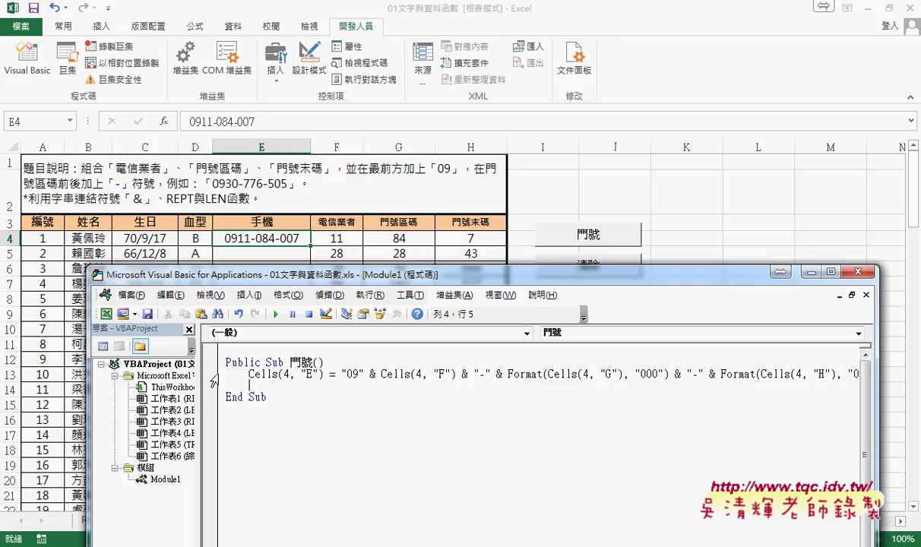
key(ctrl+v)
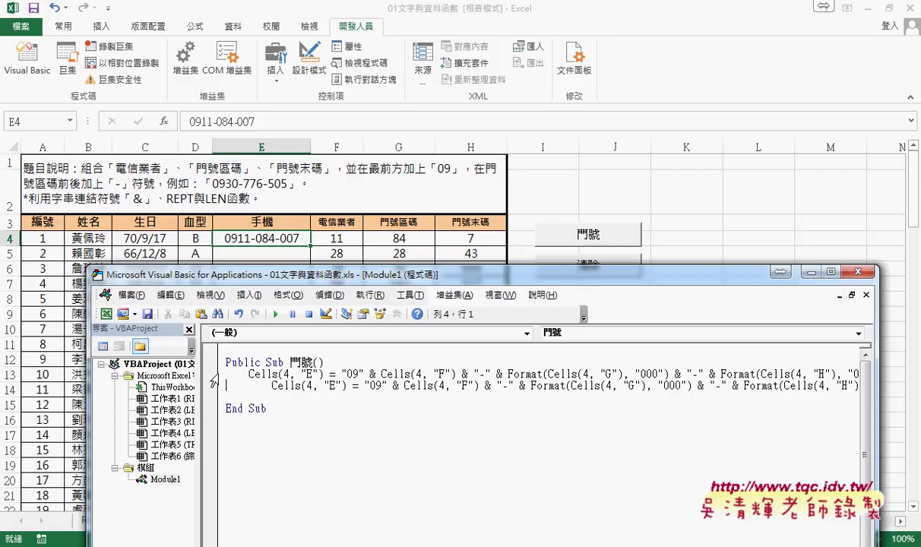
key(Right)
key(Right)
key(Right)
key(Right)
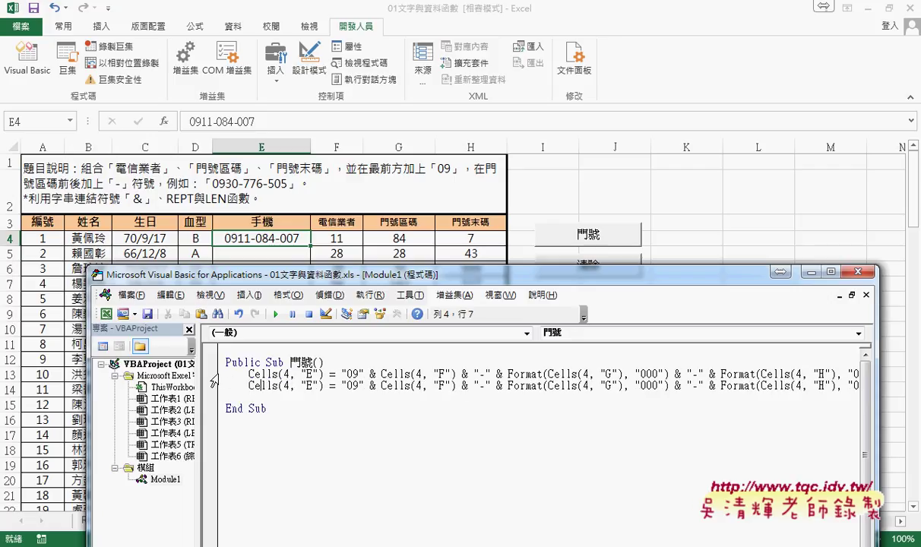
key(Right)
key(Right)
key(Right)
double_click(263, 374)
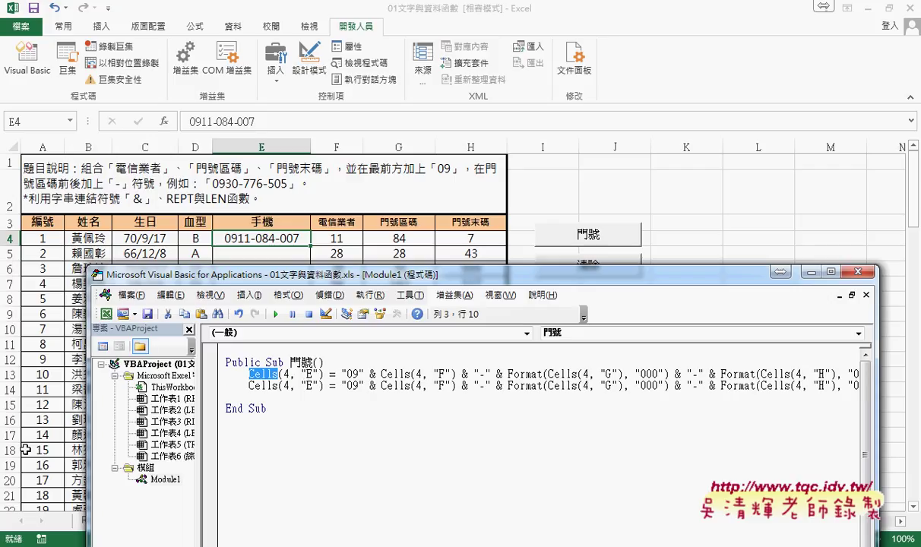
On a new indented line, type the loop header for i=4 to 103.
click(312, 398)
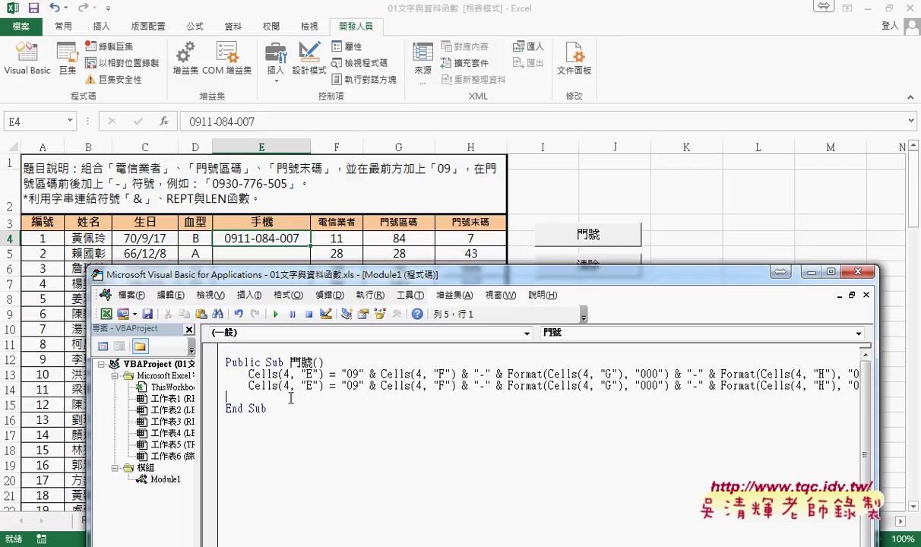
key(Return)
key(Tab)
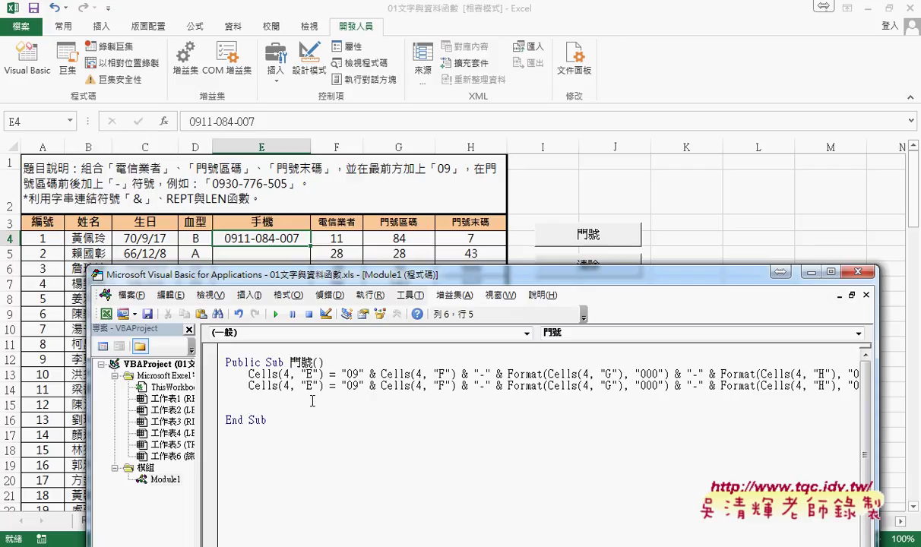
text(fo)
text(r )
text(i)
text(=)
text(4 )
text(to 103)
Close the loop with Next and delete the duplicate Cells line.
key(Return)
key(Return)
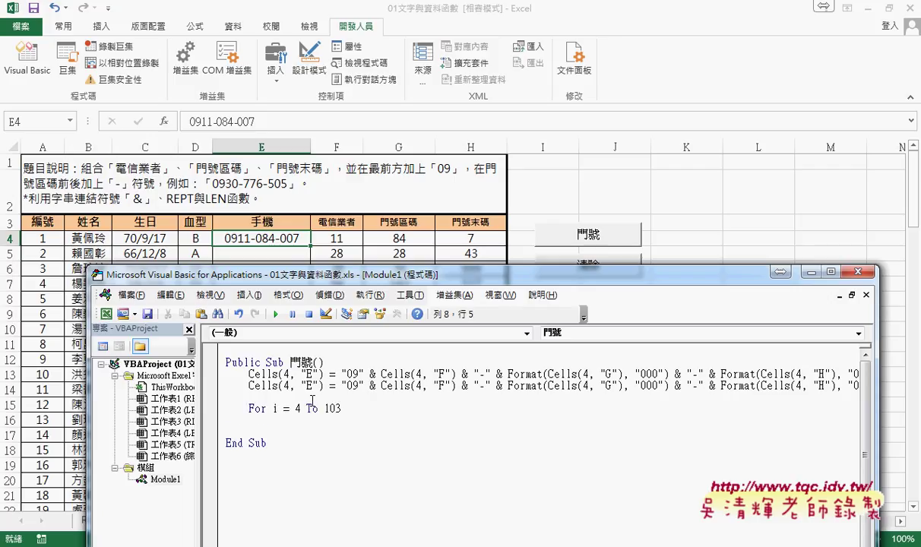
text(next)
key(Up)
click(216, 387)
key(Delete)
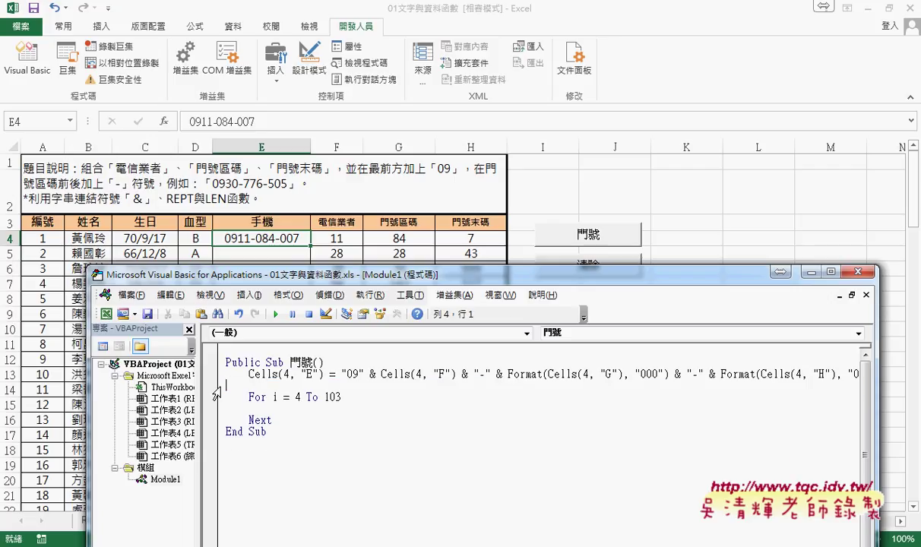
Move the Cells line inside the loop, remove the blank line, and indent it.
click(215, 374)
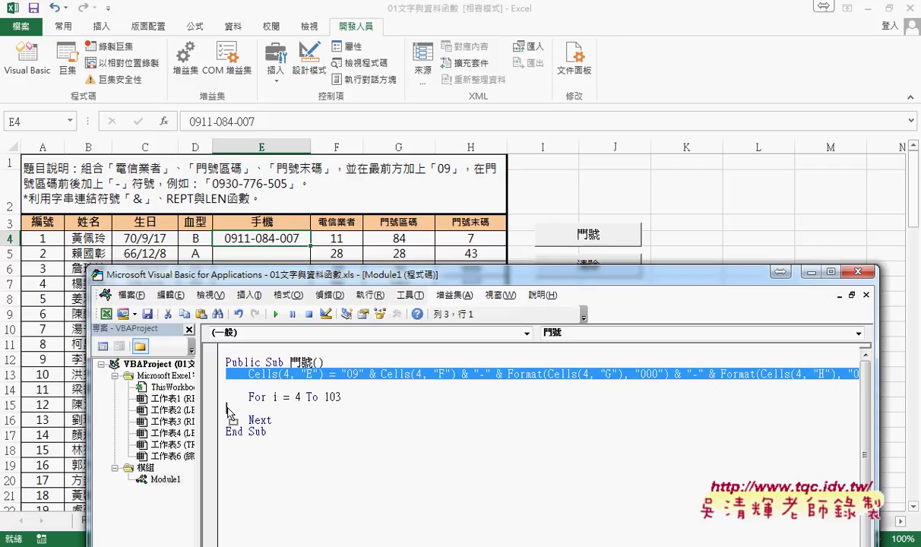
drag(228, 405, 229, 404)
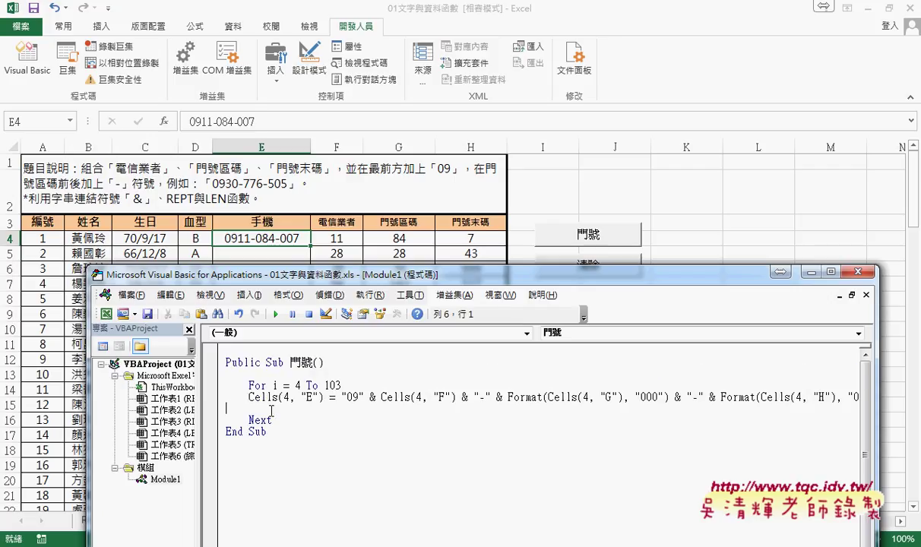
key(BackSpace)
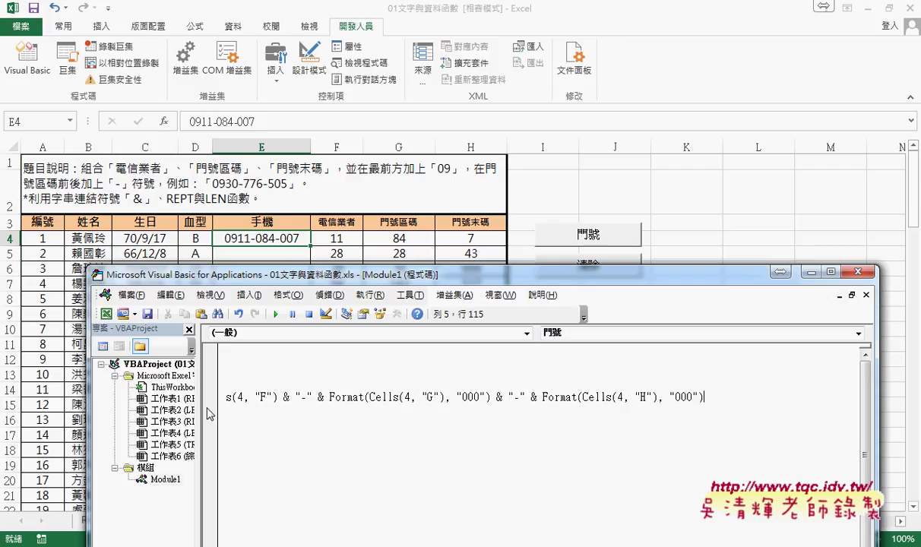
key(Down)
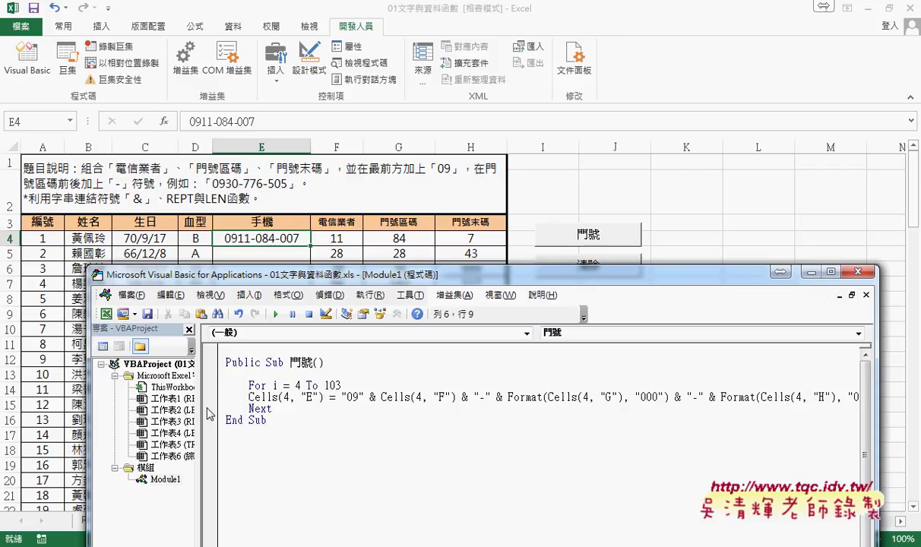
click(363, 359)
key(Delete)
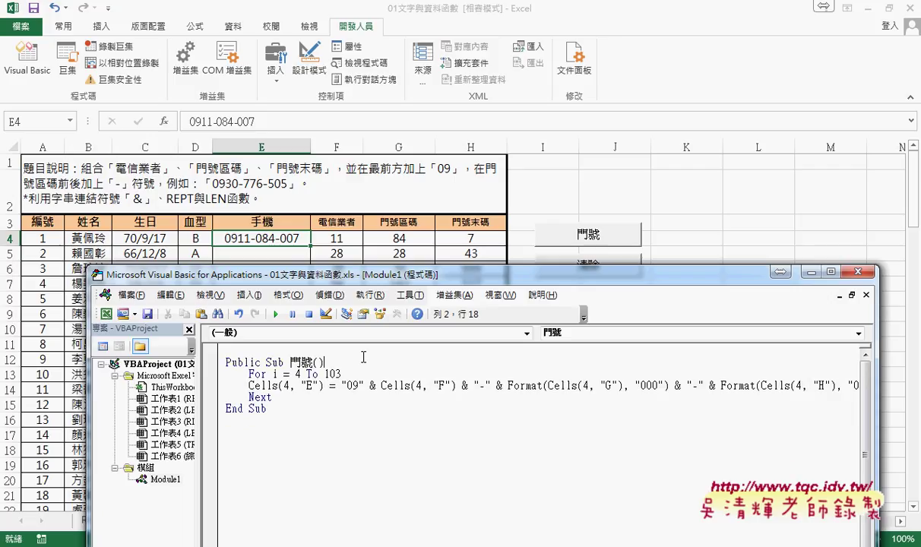
drag(248, 374, 224, 375)
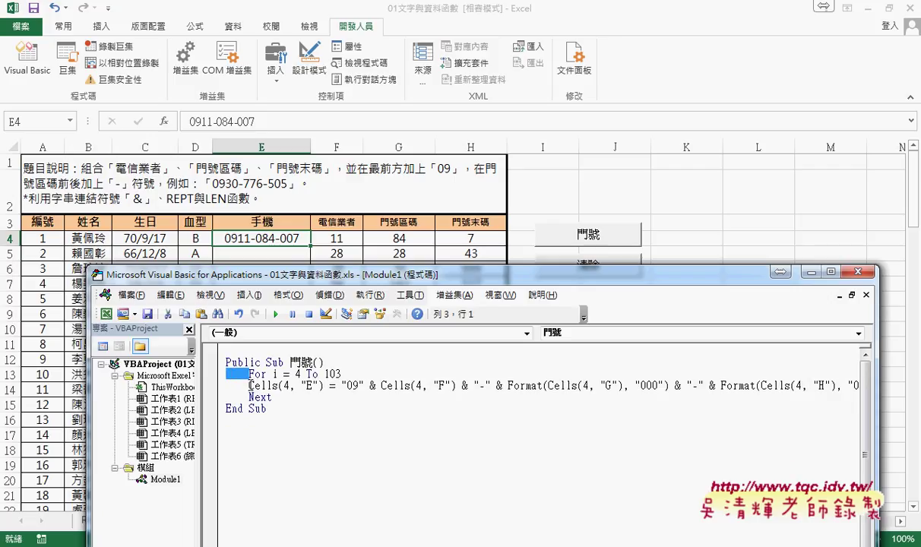
click(249, 385)
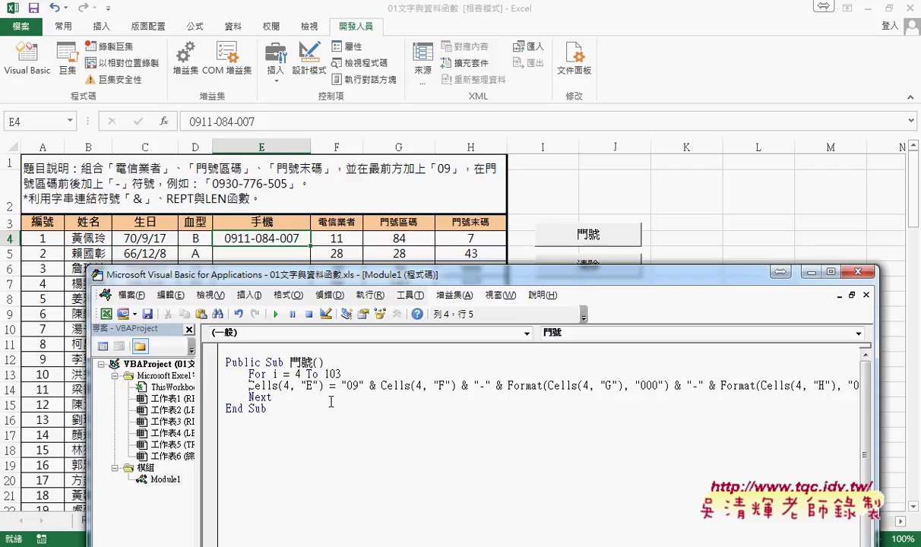
key(Tab)
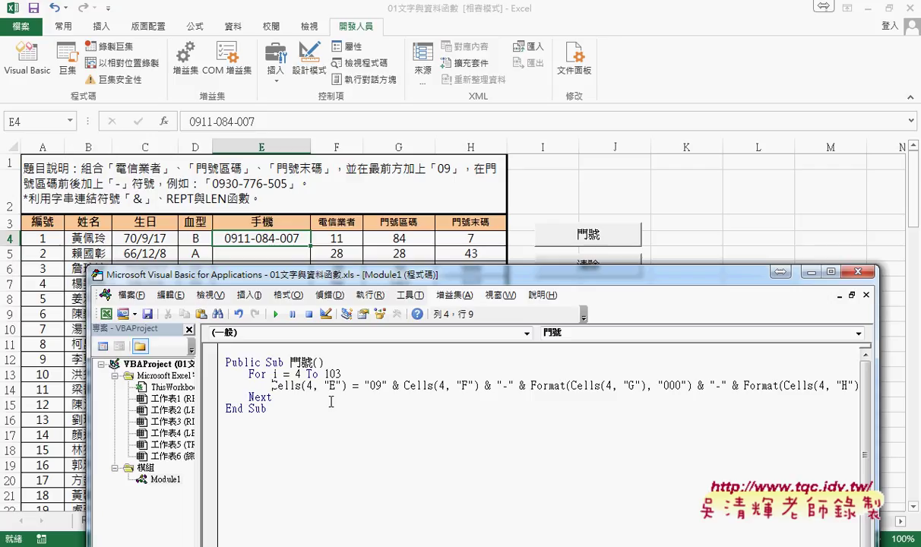
Replace row 4 with i in the E, F, G and H Cells references.
click(255, 405)
click(277, 363)
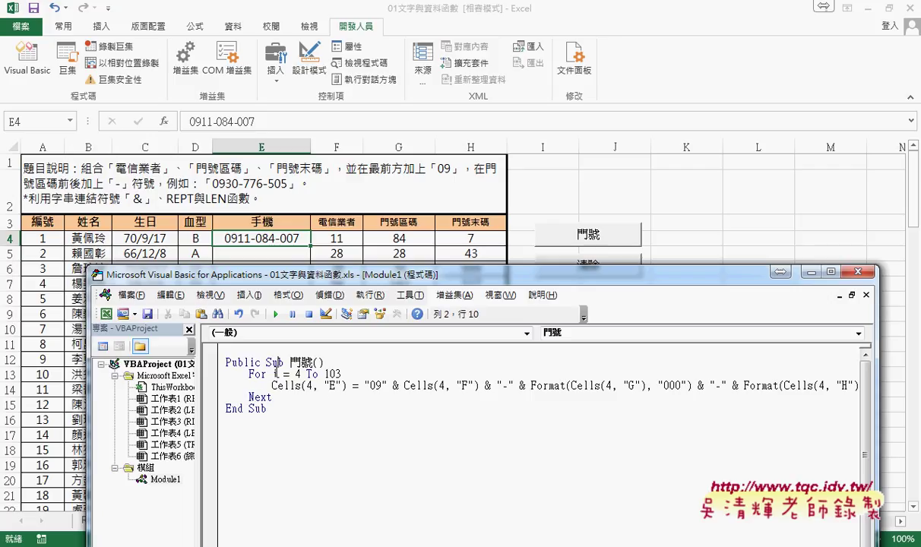
click(261, 409)
click(273, 374)
double_click(311, 386)
text(i)
double_click(441, 387)
text(i)
double_click(608, 386)
text(i)
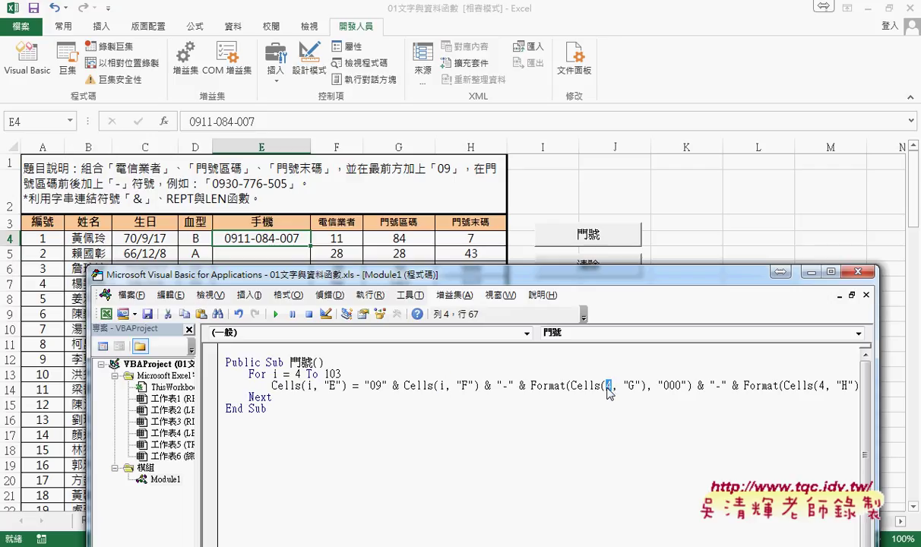
double_click(821, 387)
text(i)
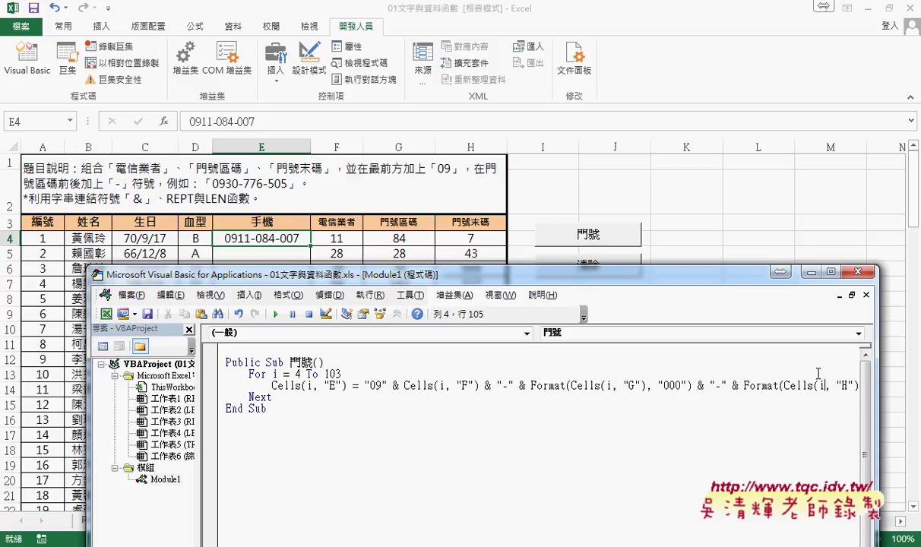
Run the loop to fill E4:E103 with phone numbers, then select the macro's code.
click(249, 397)
key(Right)
click(343, 374)
drag(346, 277, 586, 164)
click(517, 272)
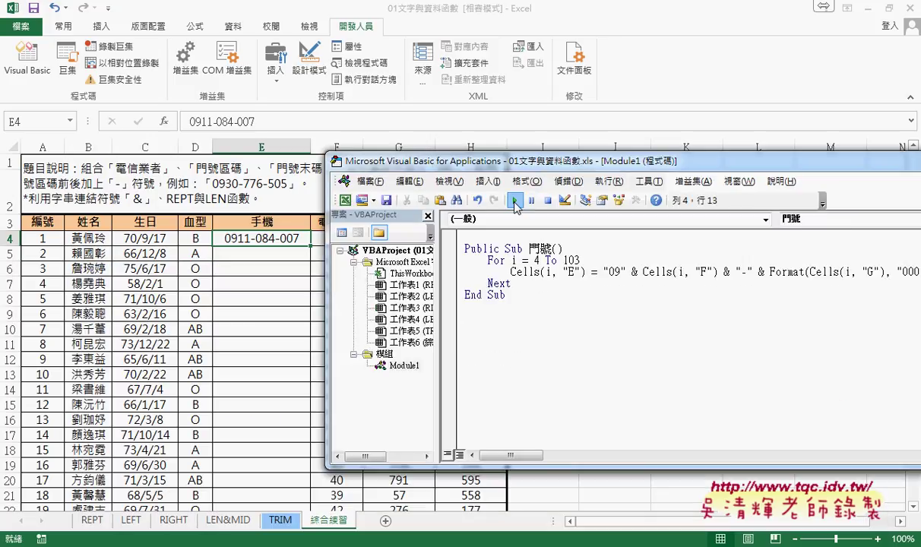
click(517, 202)
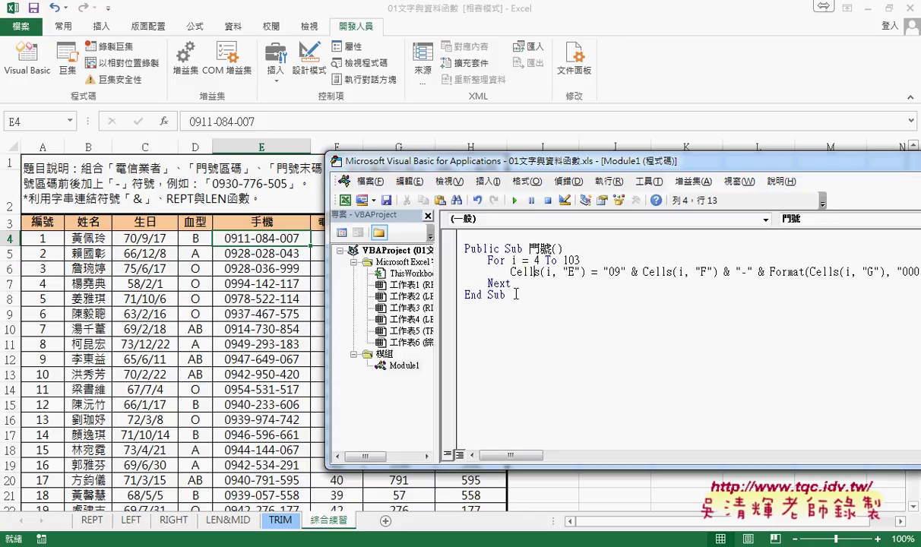
drag(490, 303, 459, 247)
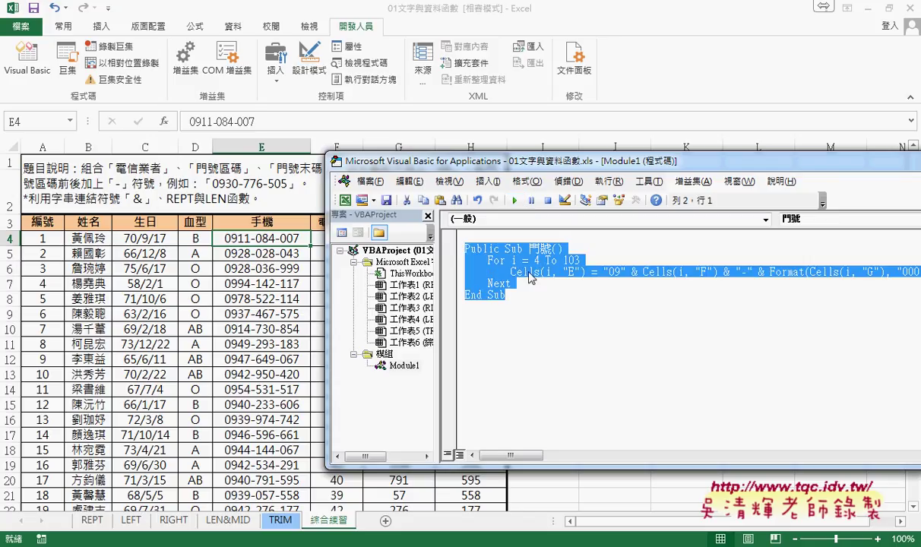
Paste a copy of the 門號 macro below it and rename it 清除.
click(467, 306)
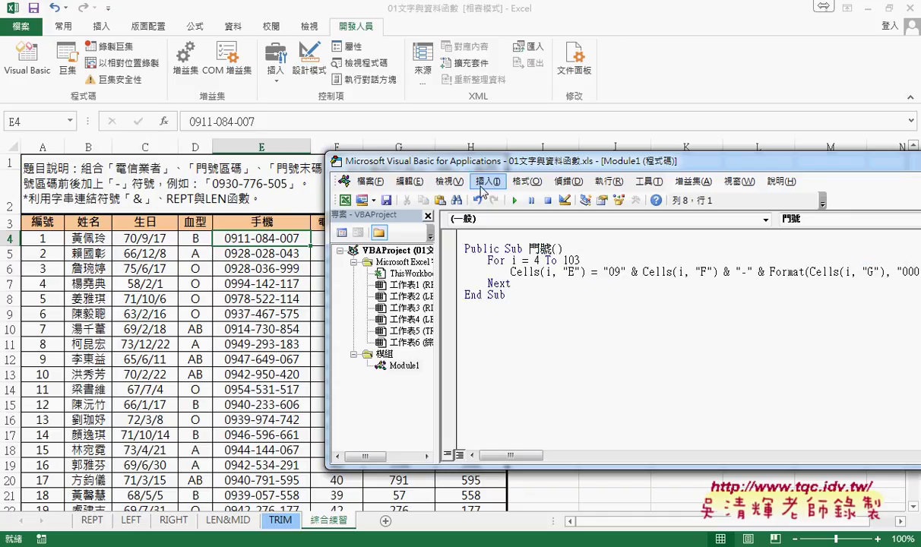
click(488, 181)
click(481, 308)
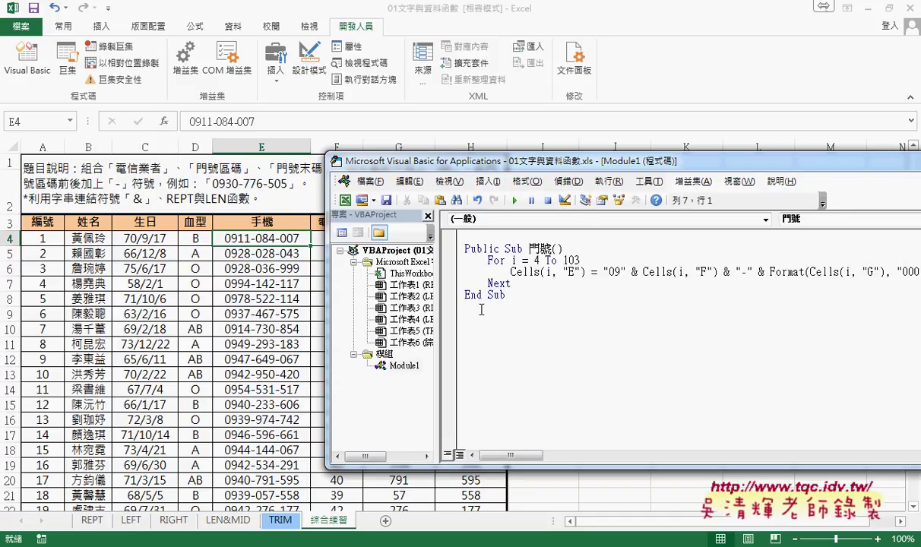
key(ctrl+v)
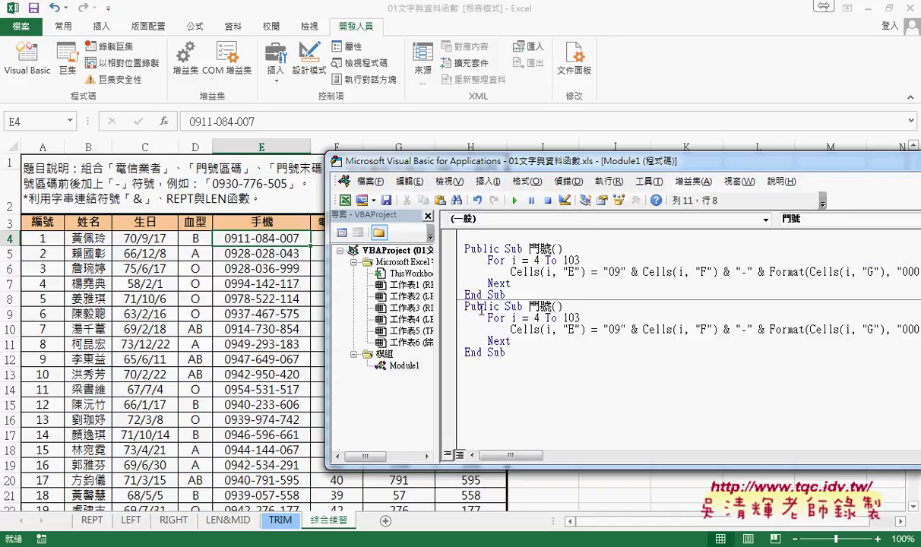
double_click(539, 307)
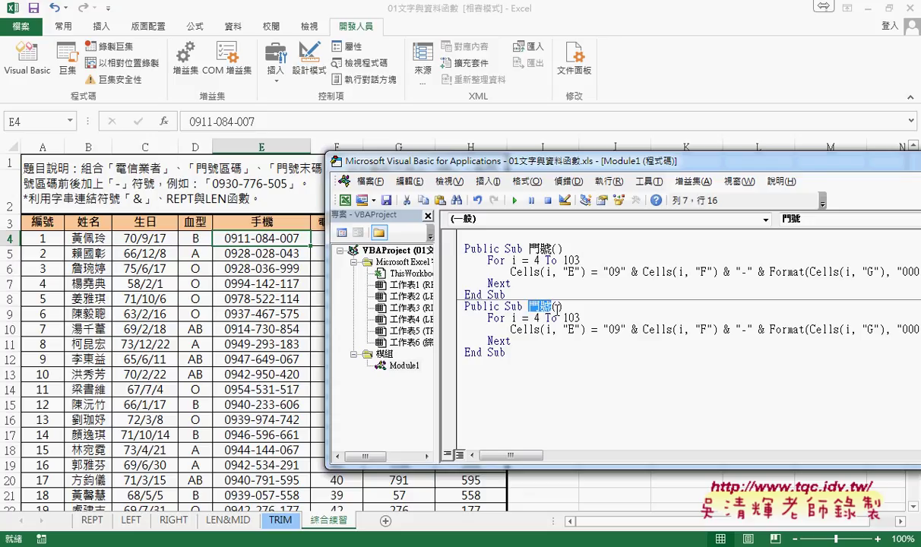
drag(558, 307, 557, 319)
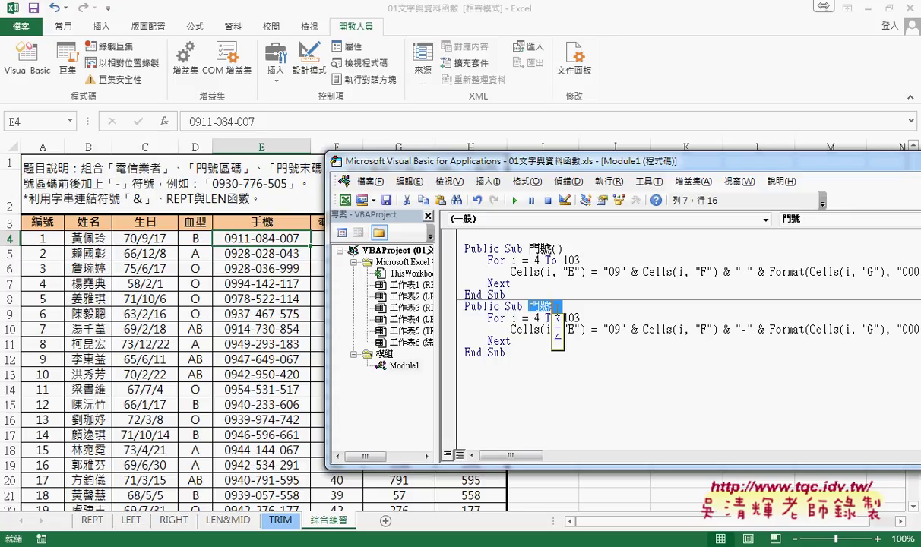
text(清除)
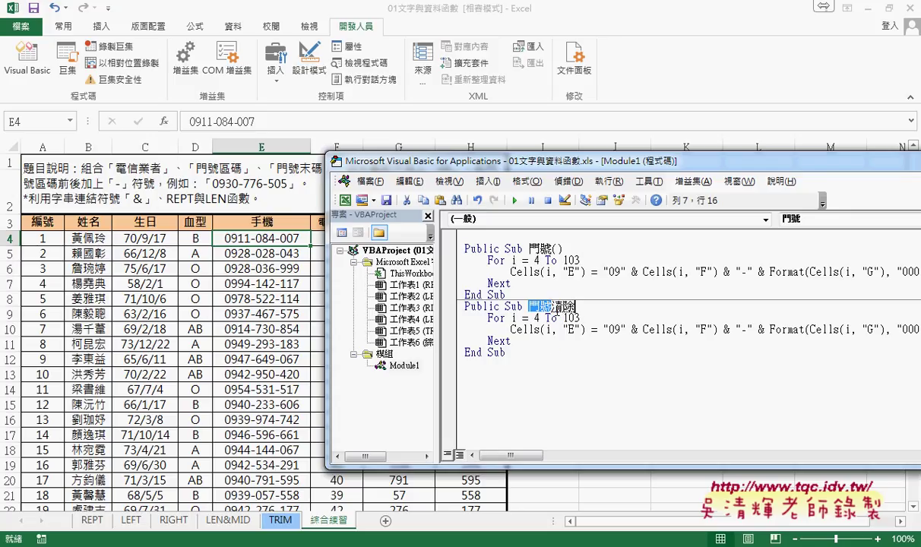
key(Delete)
Change 清除's assignment to Cells(i, "E") = "" and run it to empty column E.
click(603, 330)
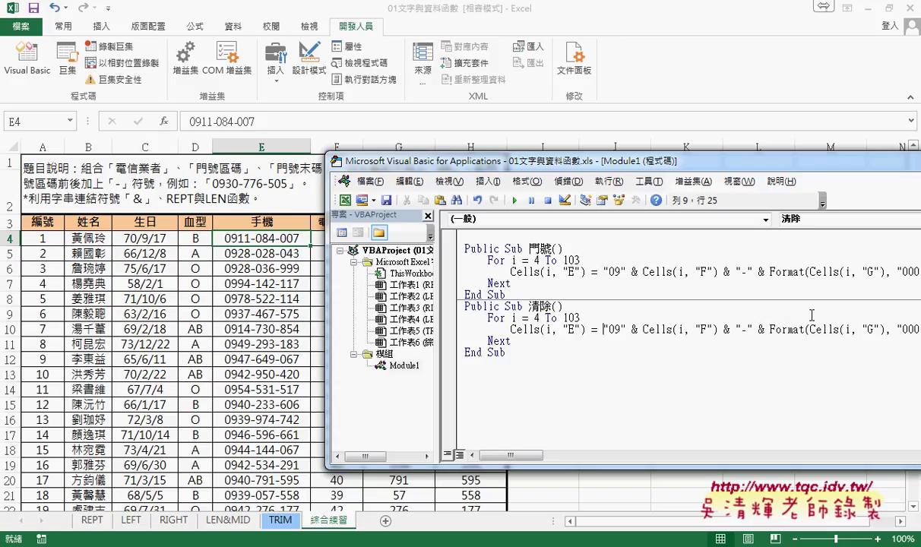
key(shift+End)
key(Delete)
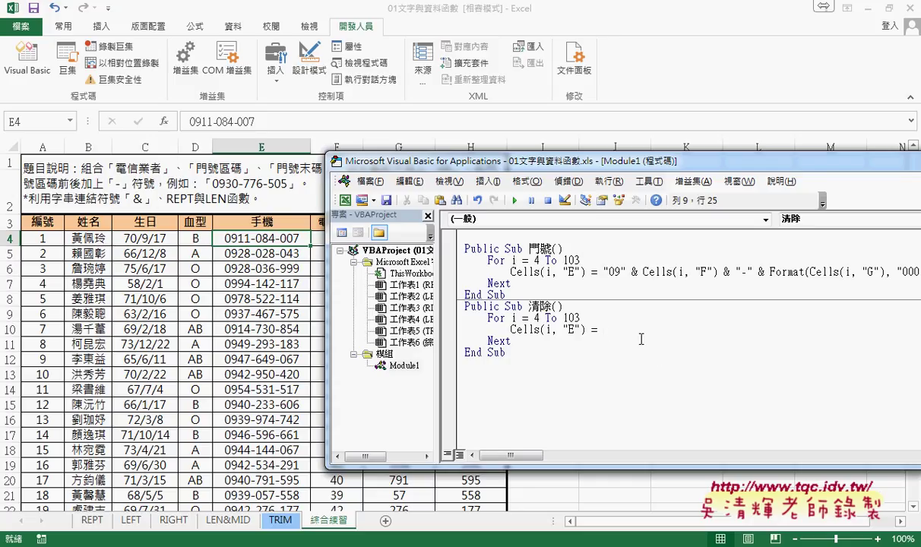
text("")
click(516, 201)
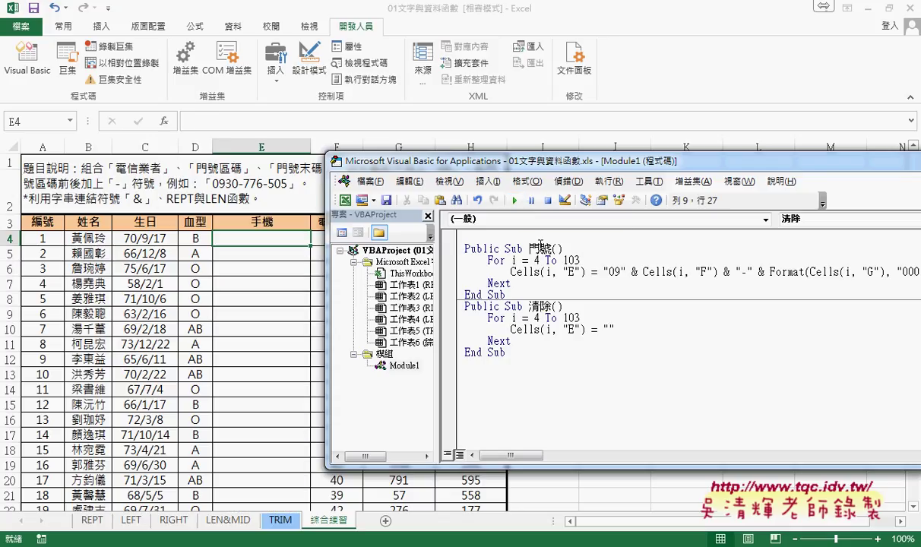
Run 門號 from the code editor to fill column E, then run 清除 to clear it.
click(521, 272)
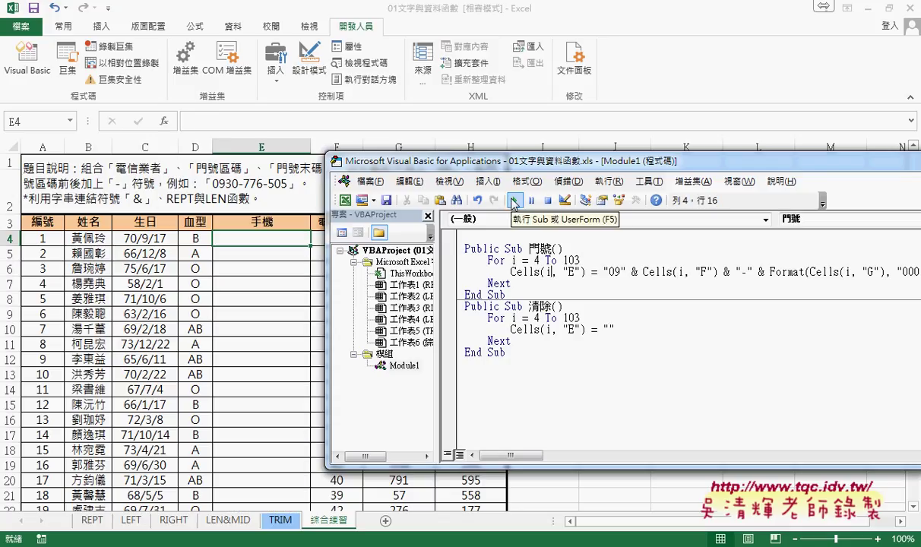
click(514, 202)
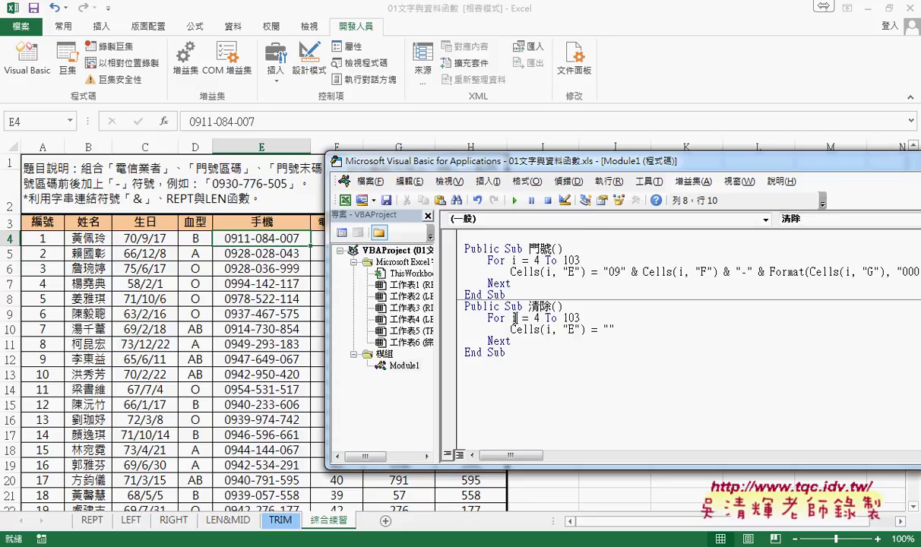
click(517, 201)
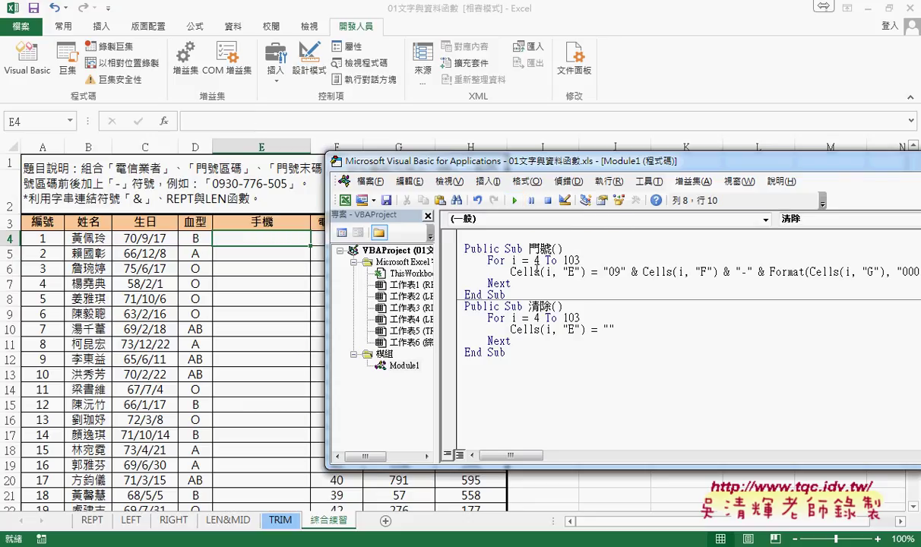
On the worksheet, test the 門號, 清除, then 門號 buttons, leaving column E filled.
click(662, 88)
click(607, 247)
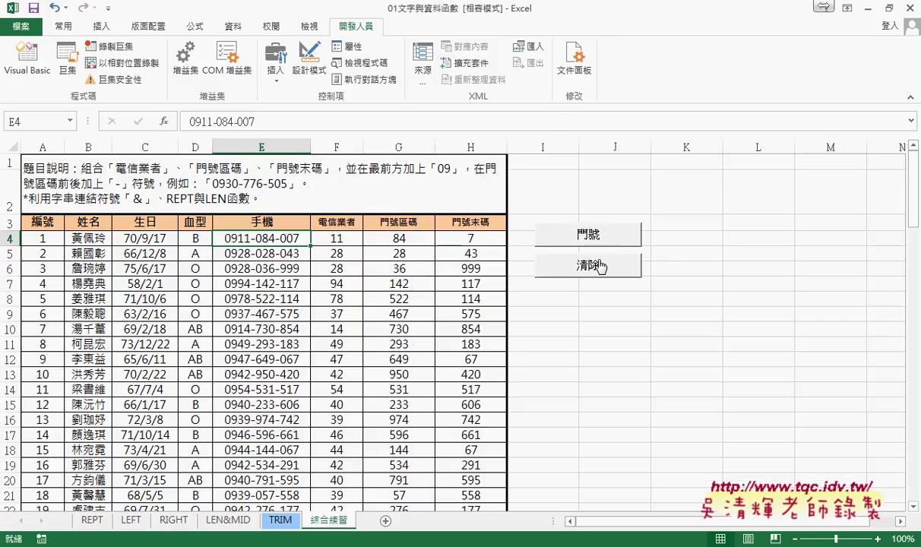
click(597, 263)
click(600, 242)
Reopen the Visual Basic editor and move its window up and to the left.
click(35, 54)
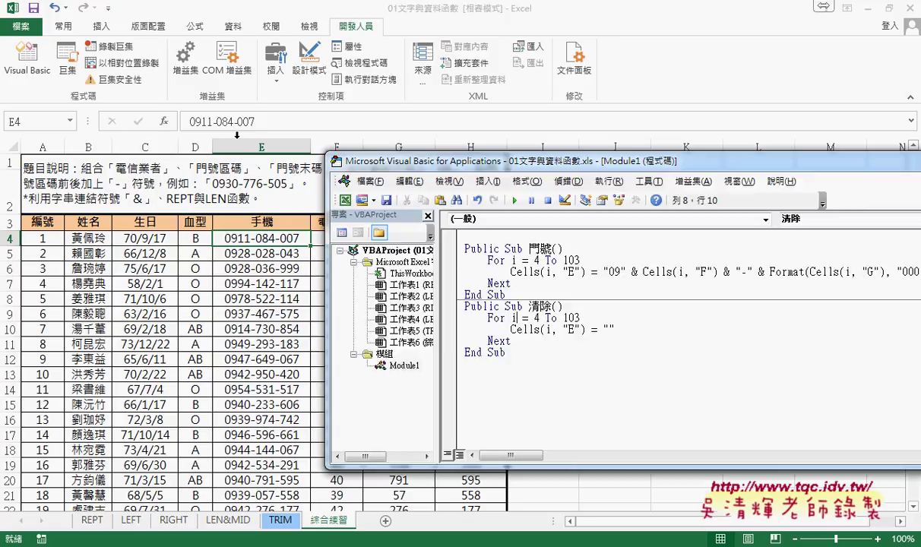
mouse_move(454, 161)
mouse_down()
mouse_move(226, 91)
mouse_move(190, 89)
mouse_up()
drag(169, 213, 196, 213)
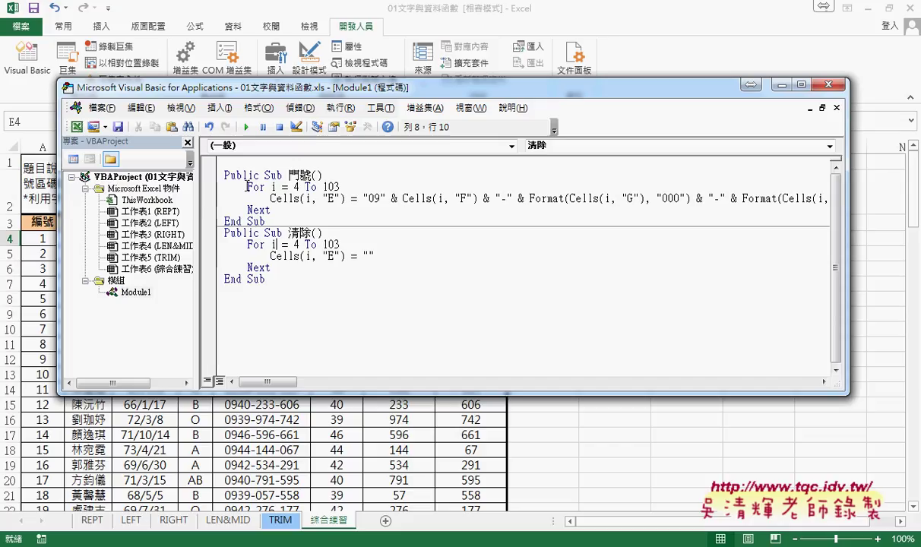
Open the Insert Procedure dialog for Module1 and cancel it without adding anything.
click(227, 162)
click(220, 108)
click(239, 131)
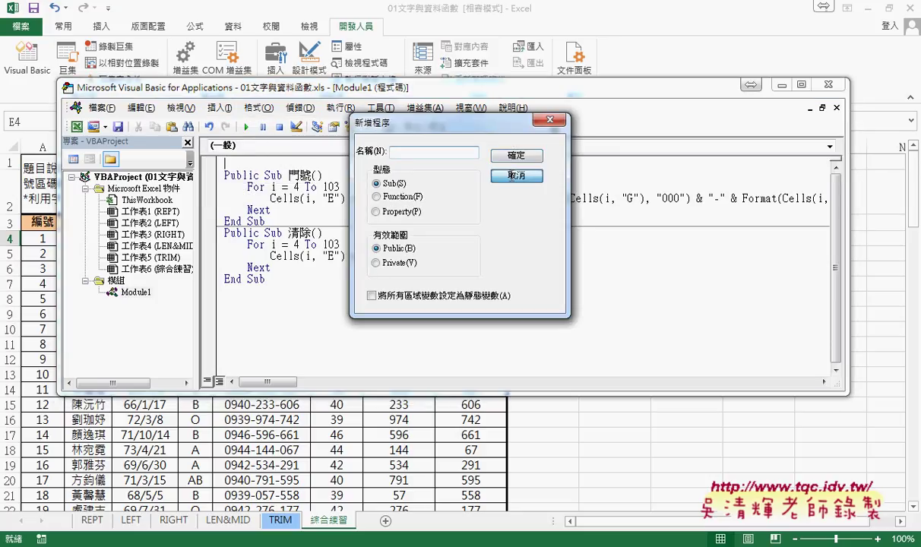
click(516, 176)
Select the 門號 loop lines, then bring the Google Drive browser window forward.
click(298, 199)
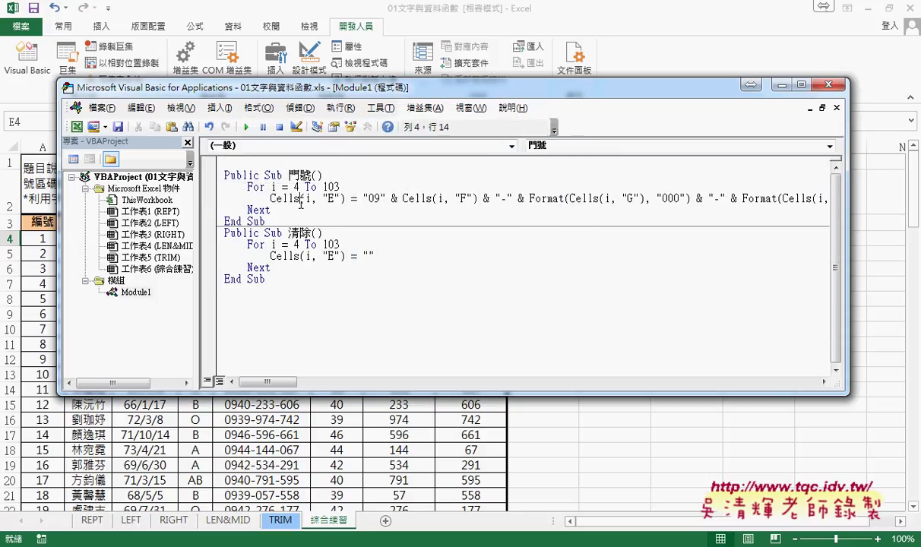
drag(211, 211, 211, 192)
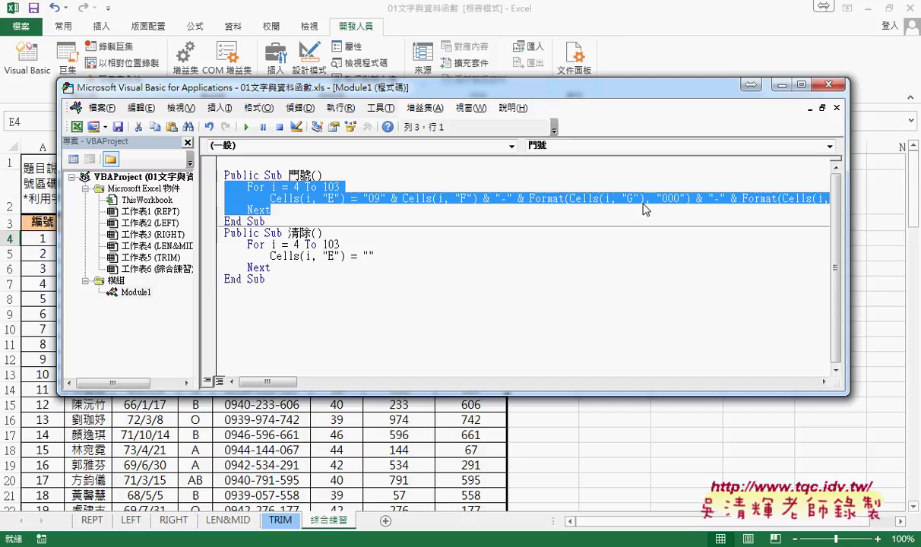
key(Home)
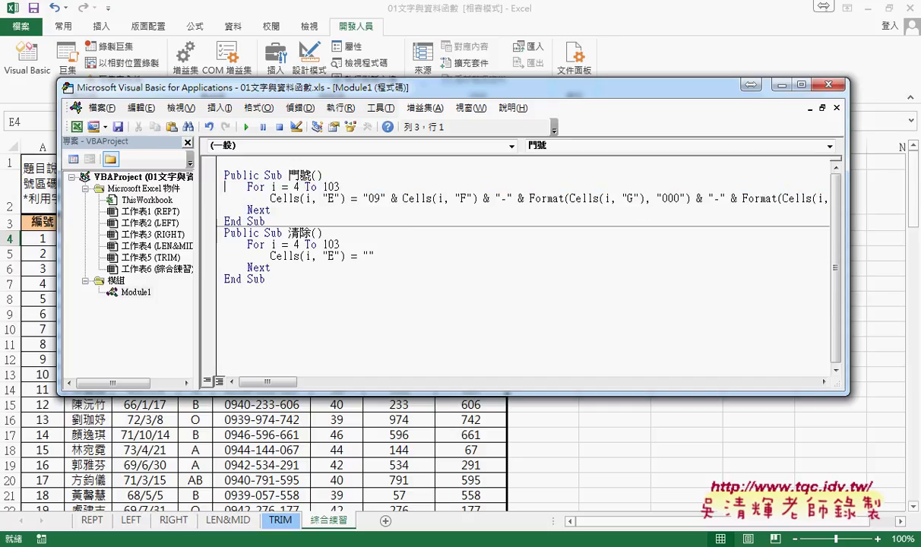
mouse_move(152, 546)
click(152, 479)
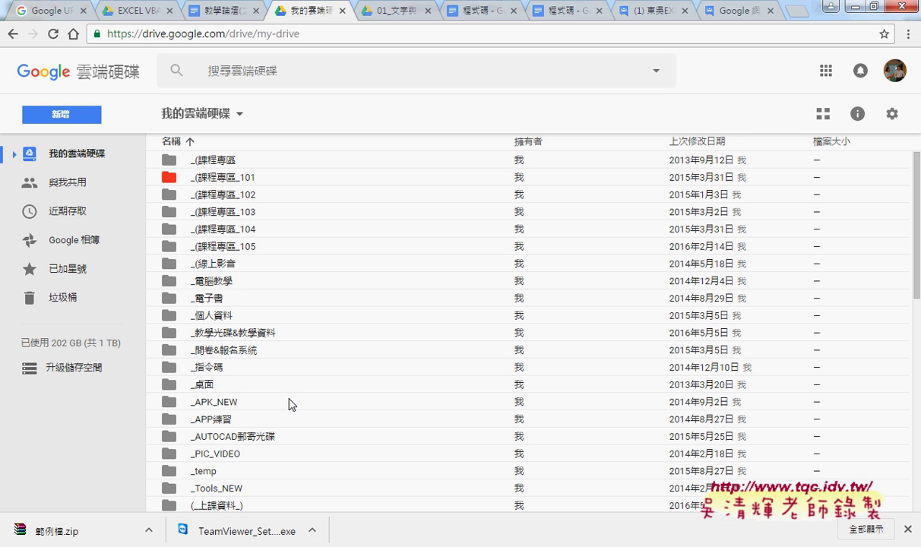
Copy the 門號 and 清除 code from the 程式碼 document, then return to the VBA editor.
click(478, 13)
scroll(561, 319, down, 3)
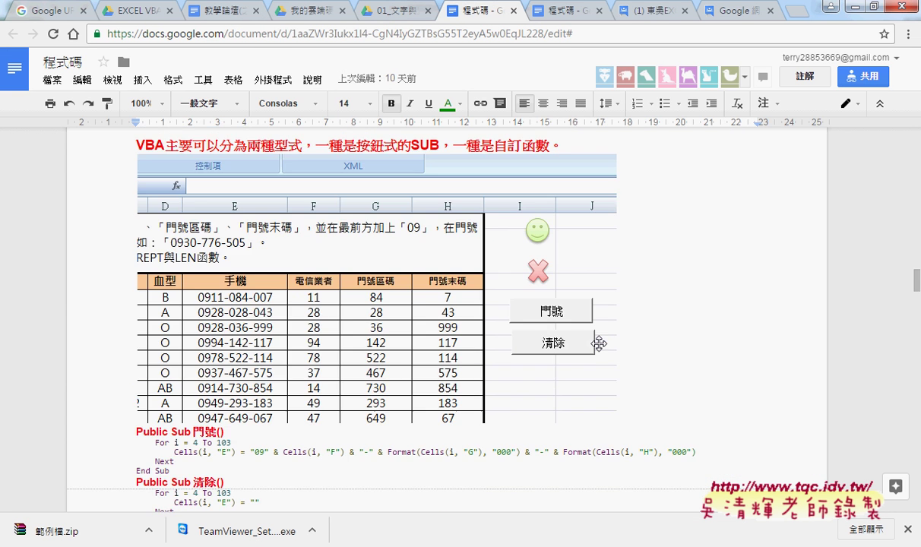
scroll(600, 344, down, 1)
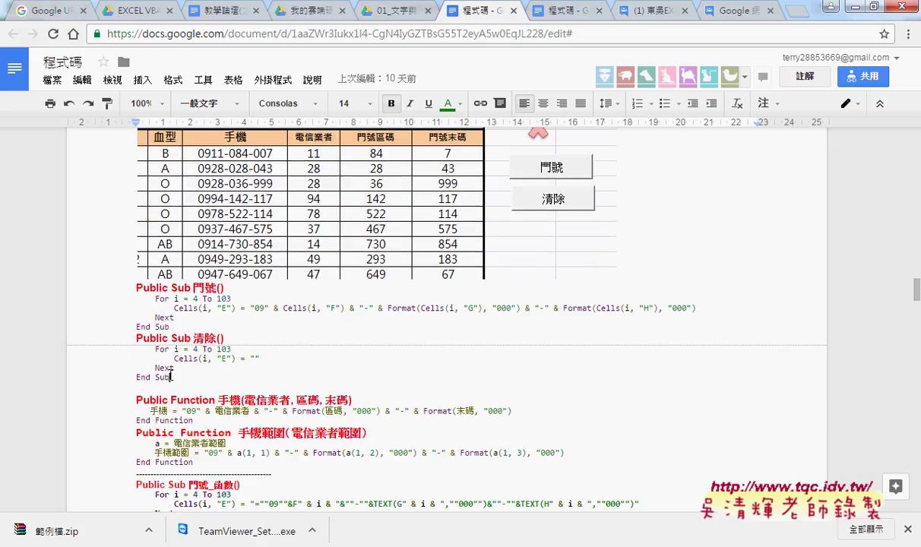
drag(170, 377, 122, 288)
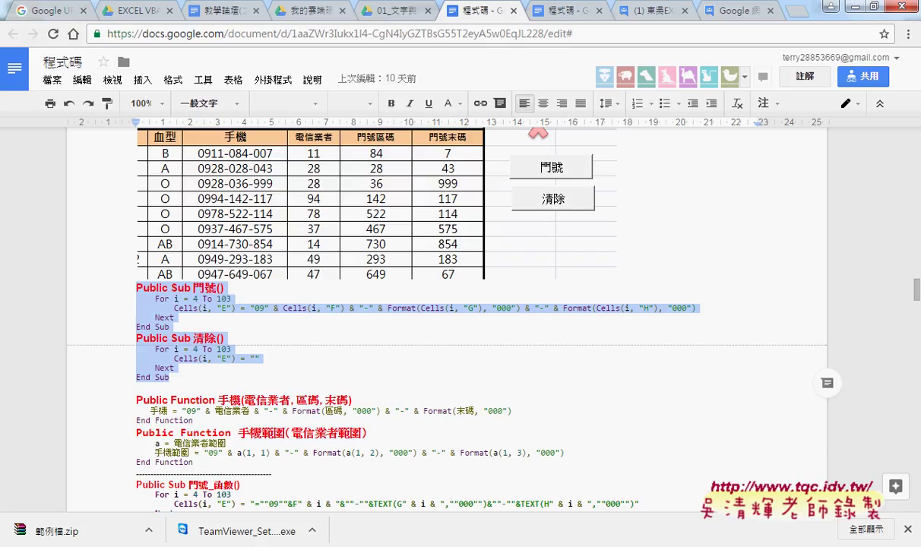
click(346, 430)
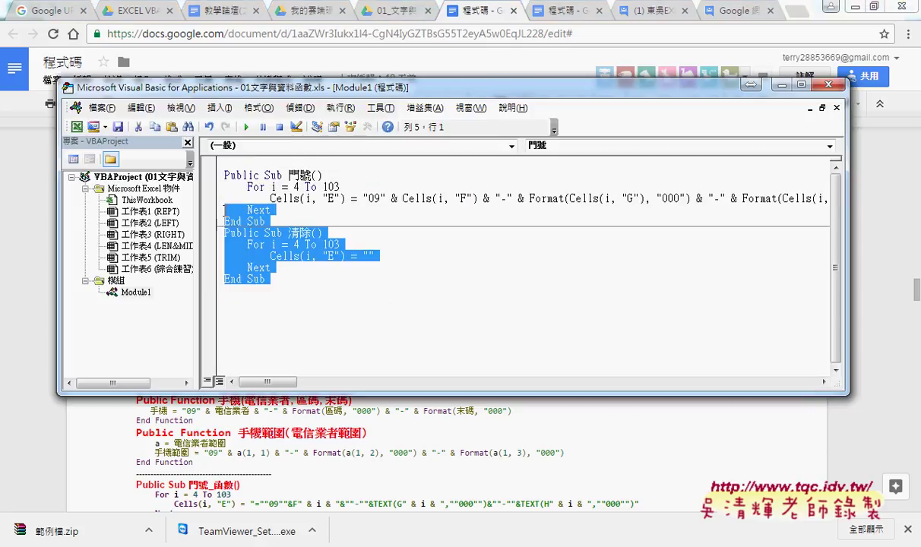
Paste the copied code over Module1, noting the Cells column E reference in 門號.
shift+click(212, 163)
key(ctrl+v)
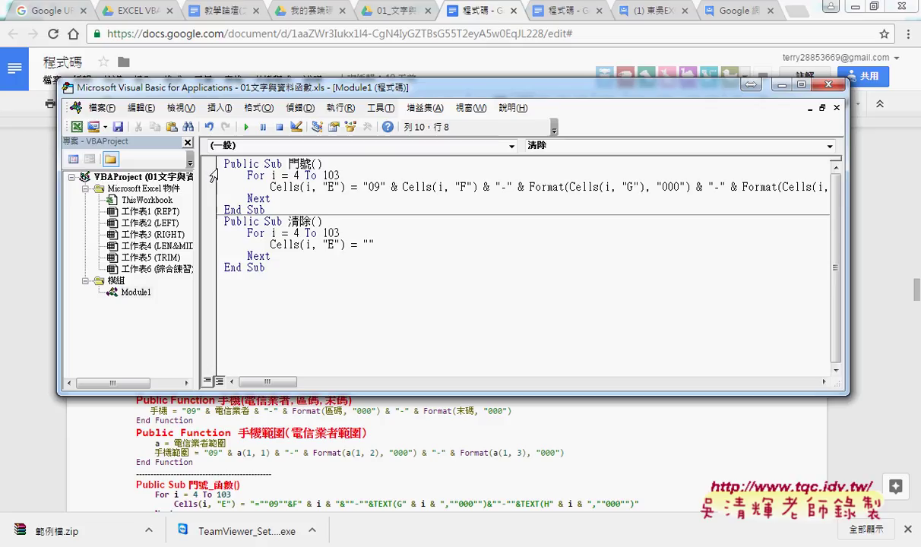
click(296, 186)
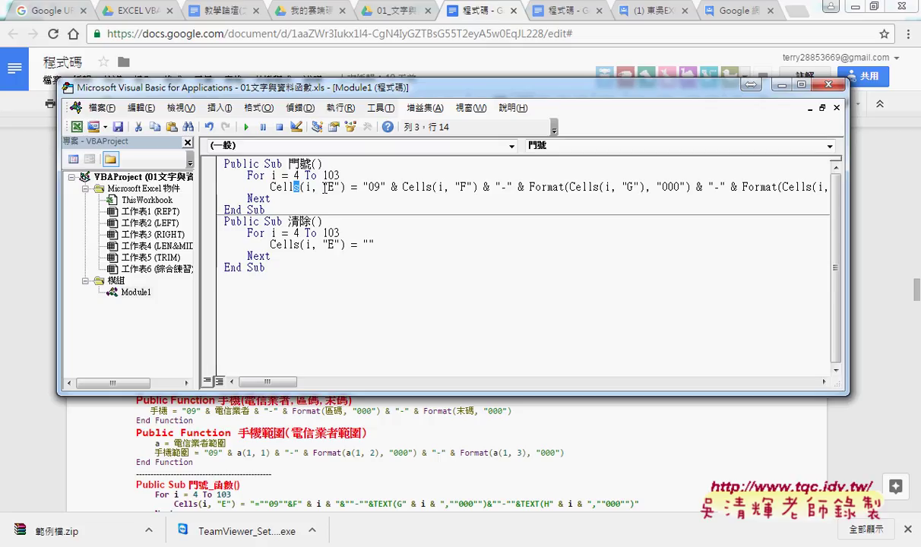
click(334, 187)
drag(409, 91, 452, 103)
click(359, 291)
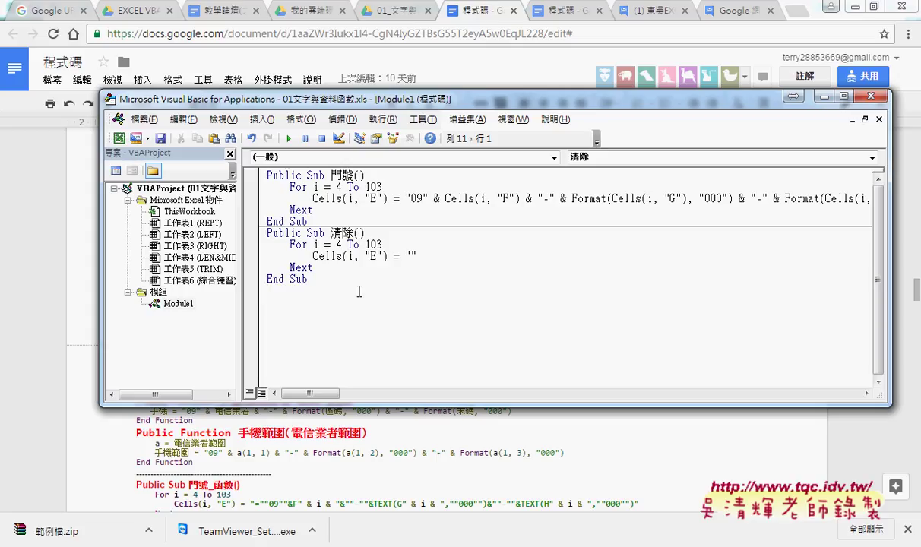